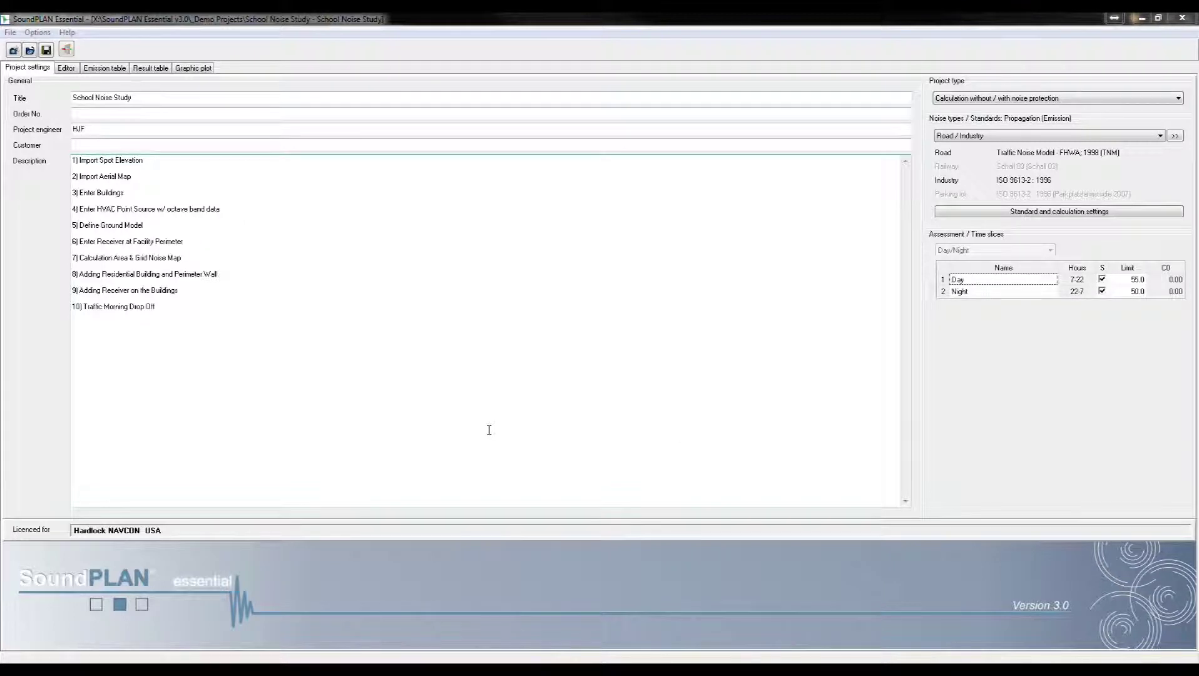
Open the editor showing the School Noise Study site map
left_click(65, 69)
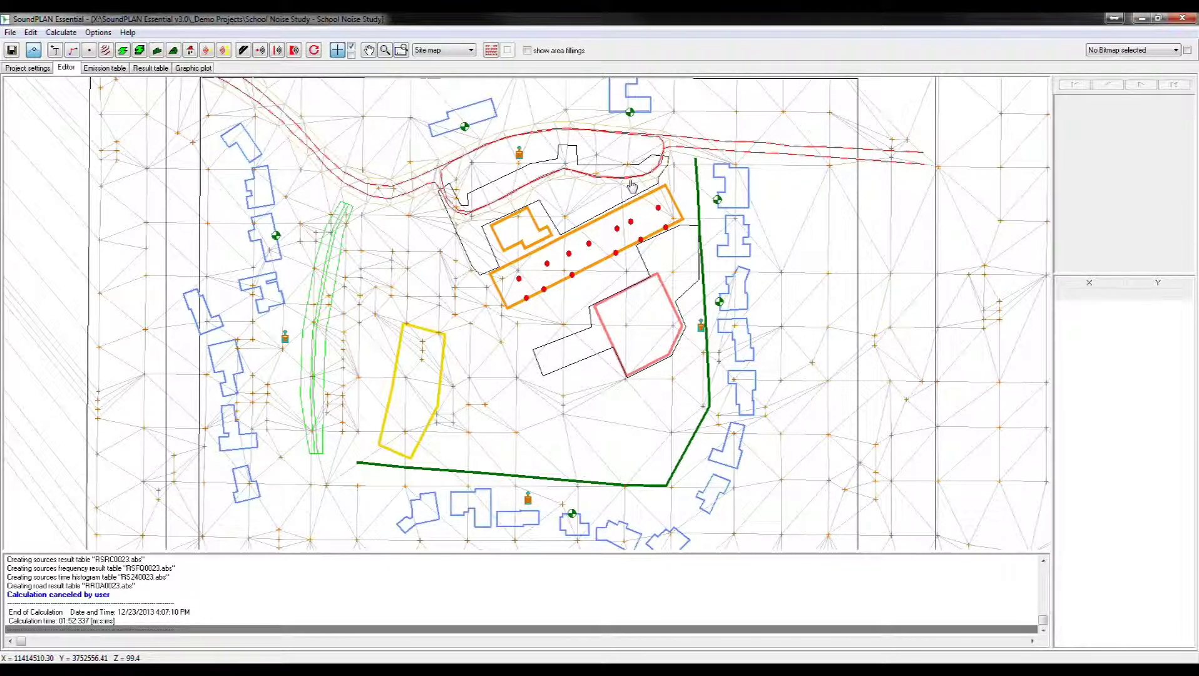
Open the map view list with Site map, Vertical map and 3D map
left_click(440, 52)
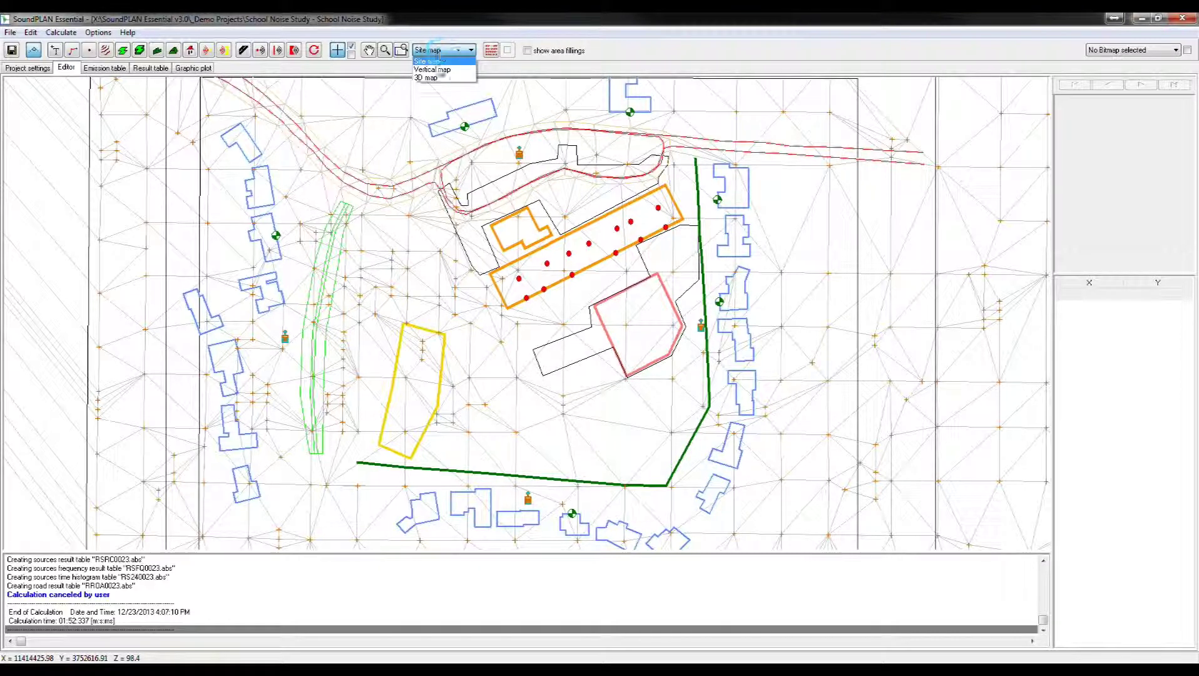
left_click(438, 82)
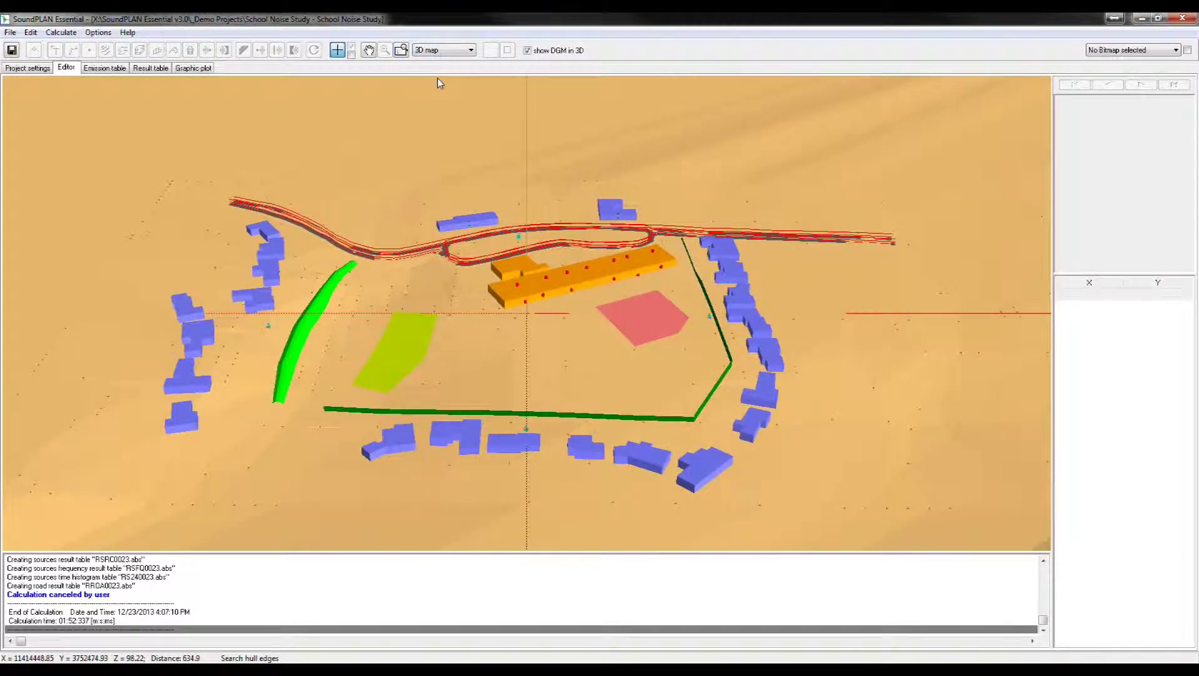
left_click(375, 53)
right_click(409, 236)
left_click(460, 280)
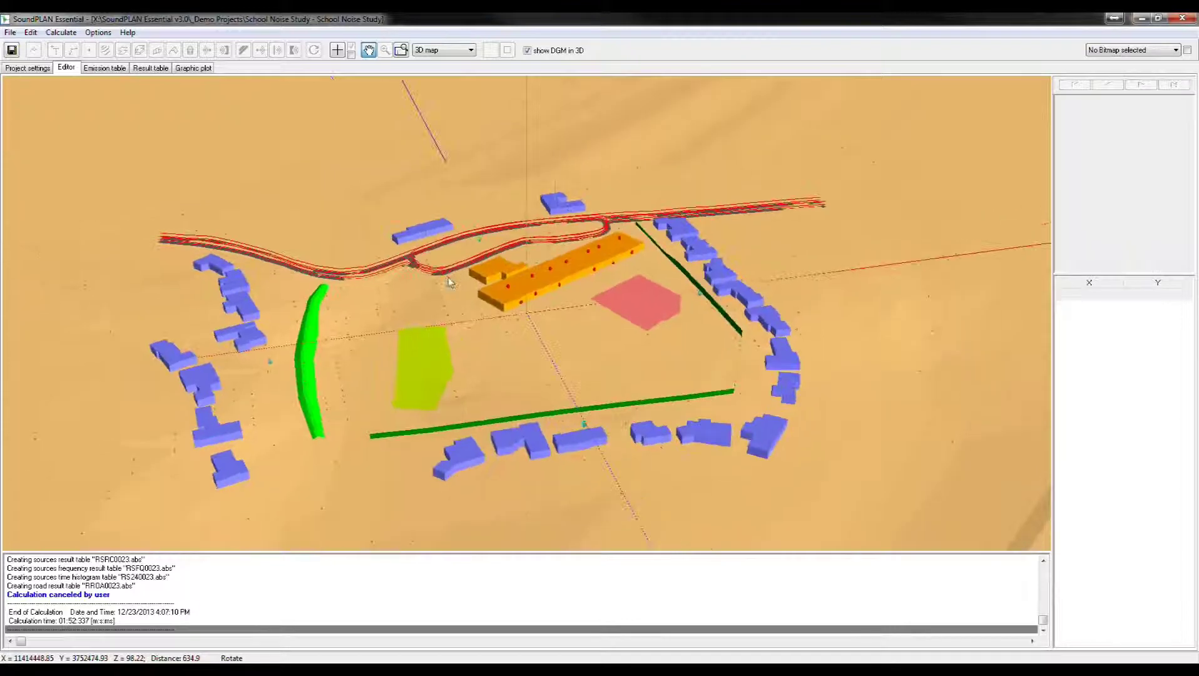
right_click(450, 283)
left_click(469, 320)
right_click(473, 318)
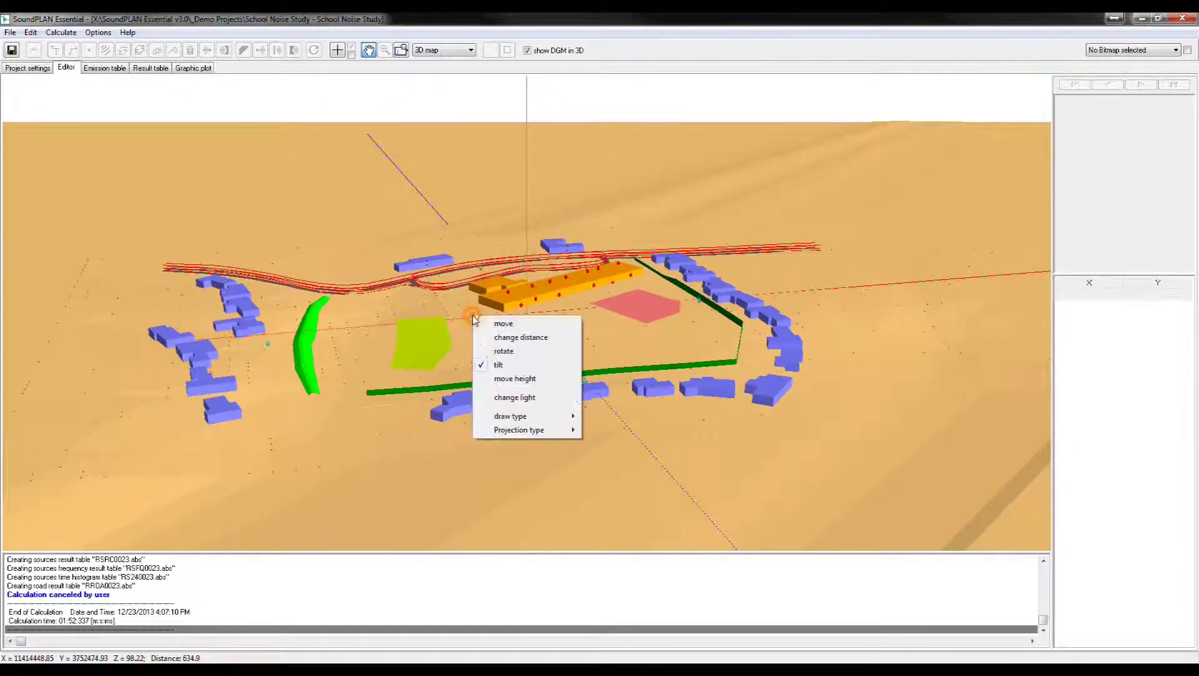
left_click(503, 351)
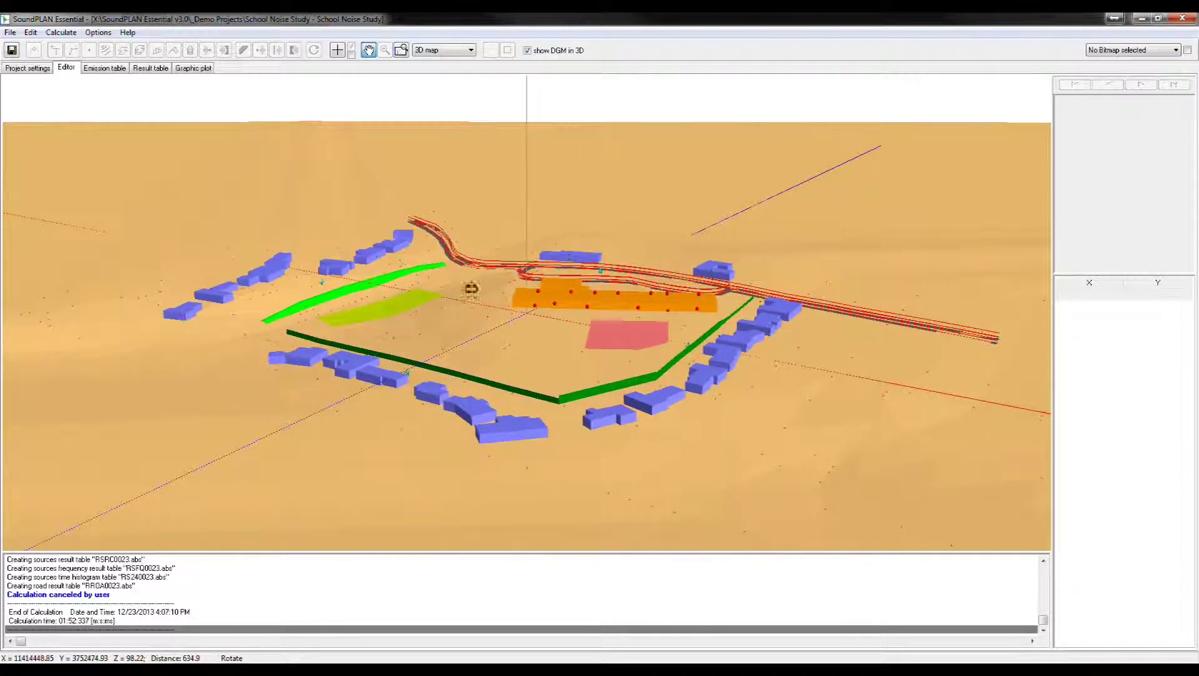
left_click(451, 50)
left_click(432, 59)
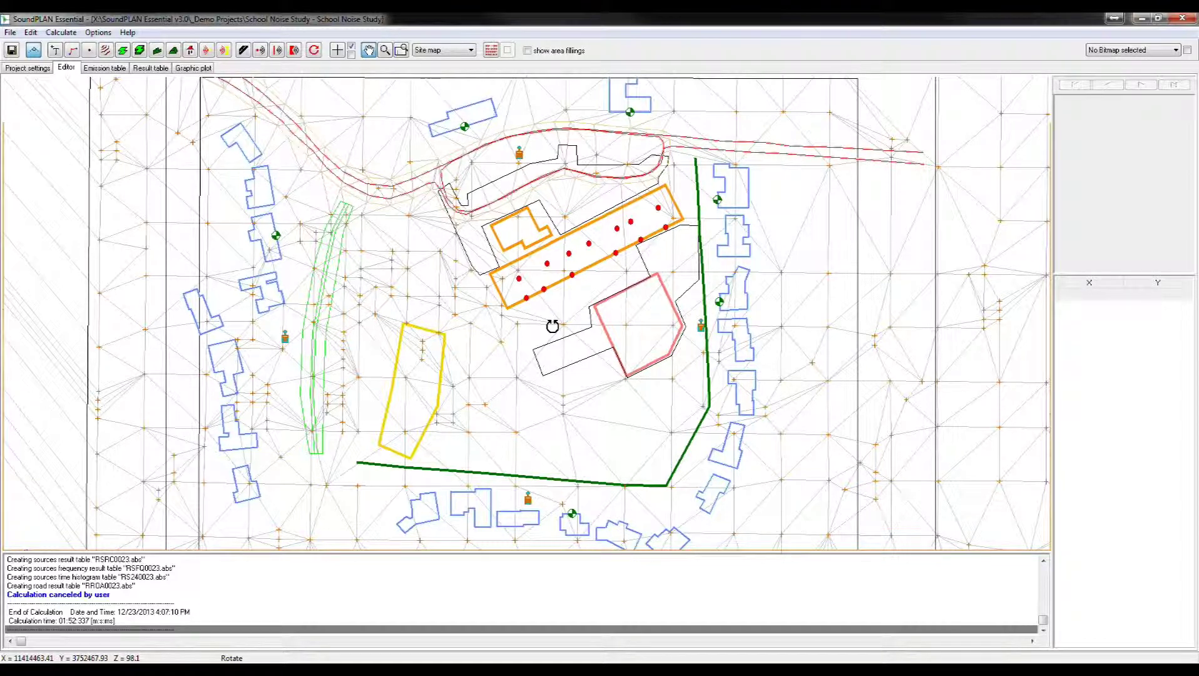
Toggle area fillings off and on, leaving them shown on the site map
left_click(528, 51)
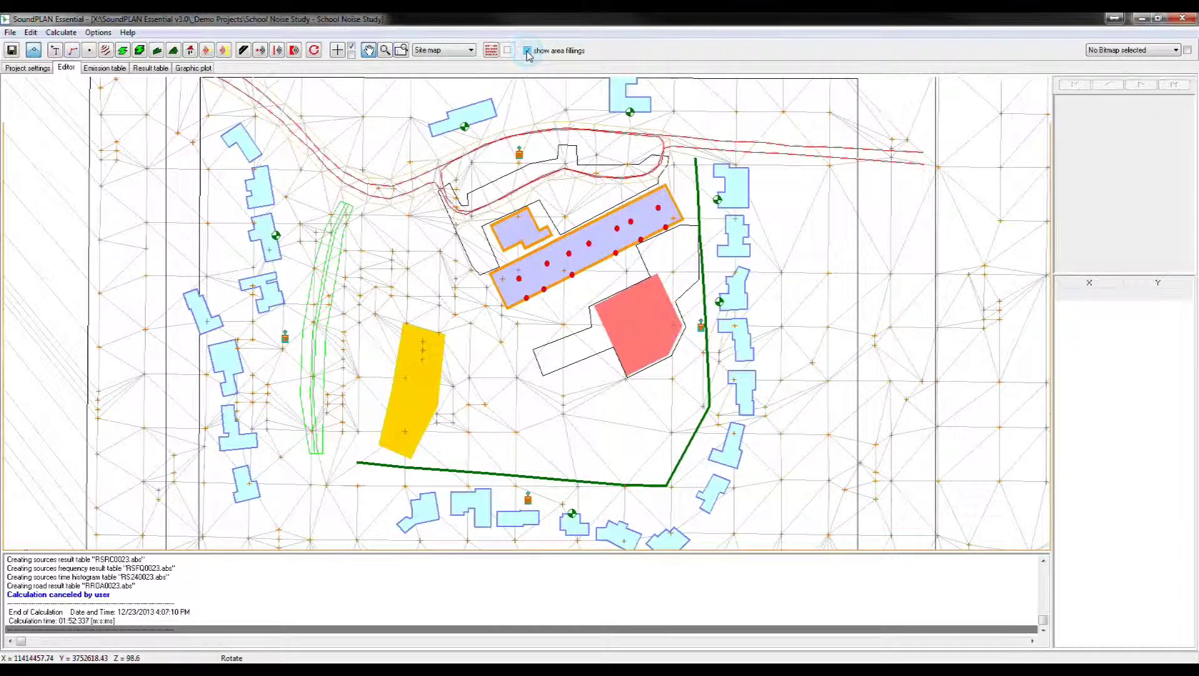
left_click(528, 51)
left_click(528, 51)
left_click(528, 52)
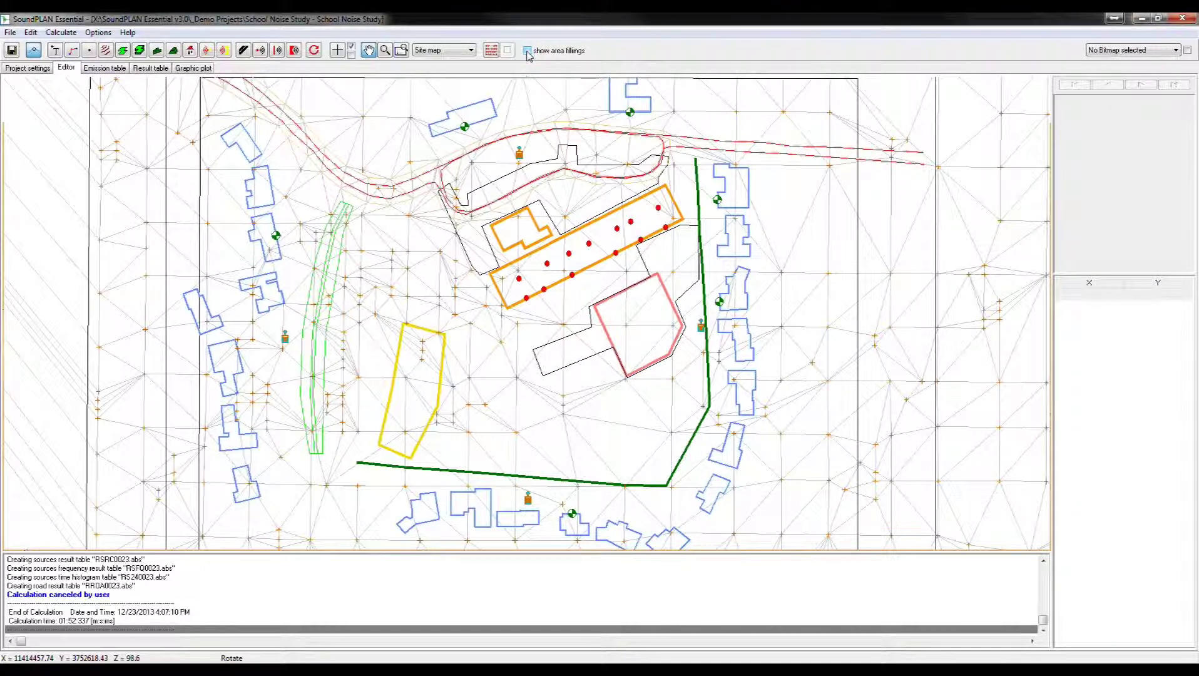
left_click(528, 51)
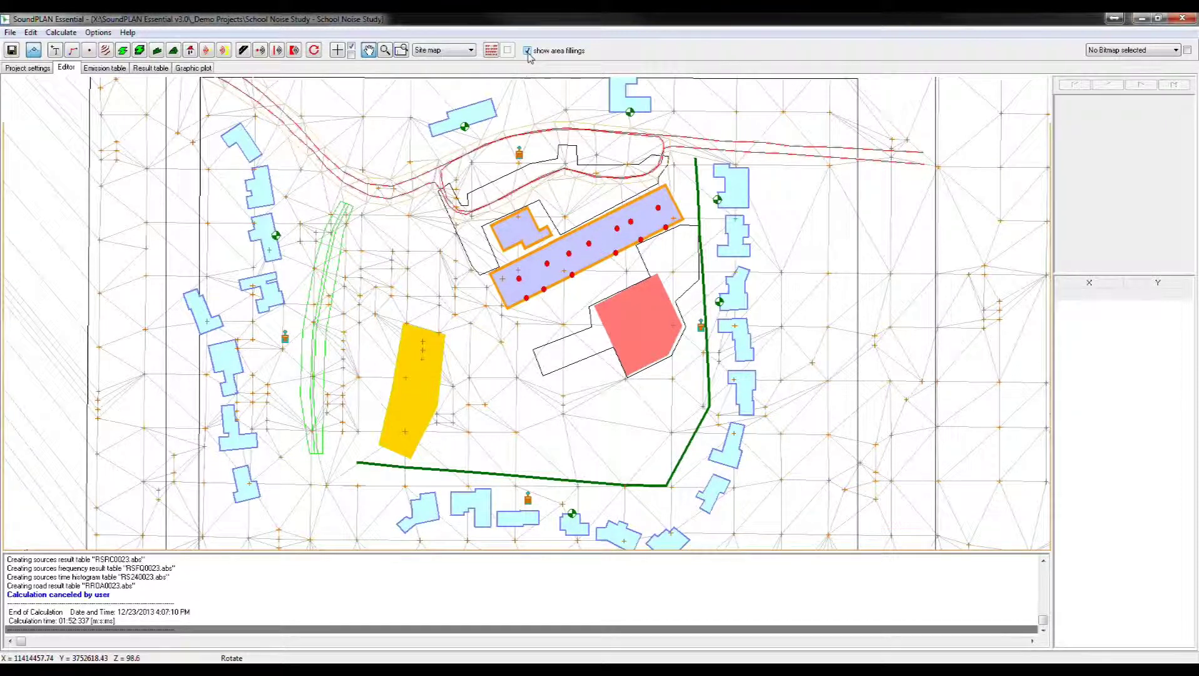
Open the Object types display settings showing legend text options
left_click(31, 33)
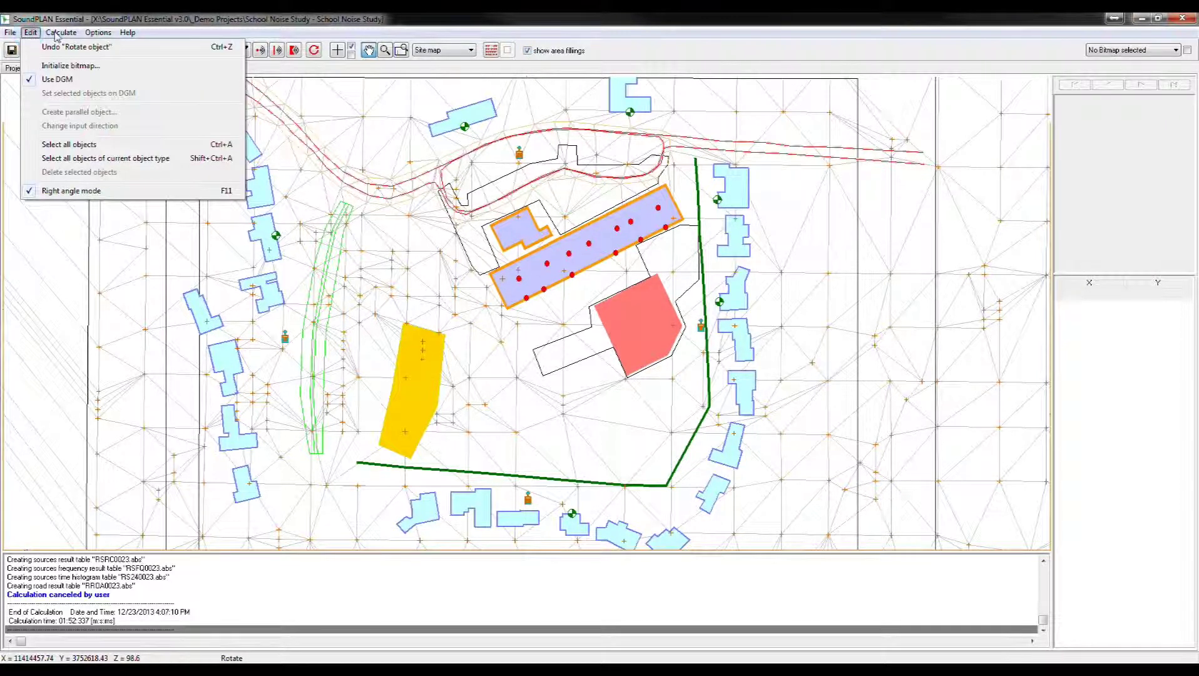
mouse_move(98, 32)
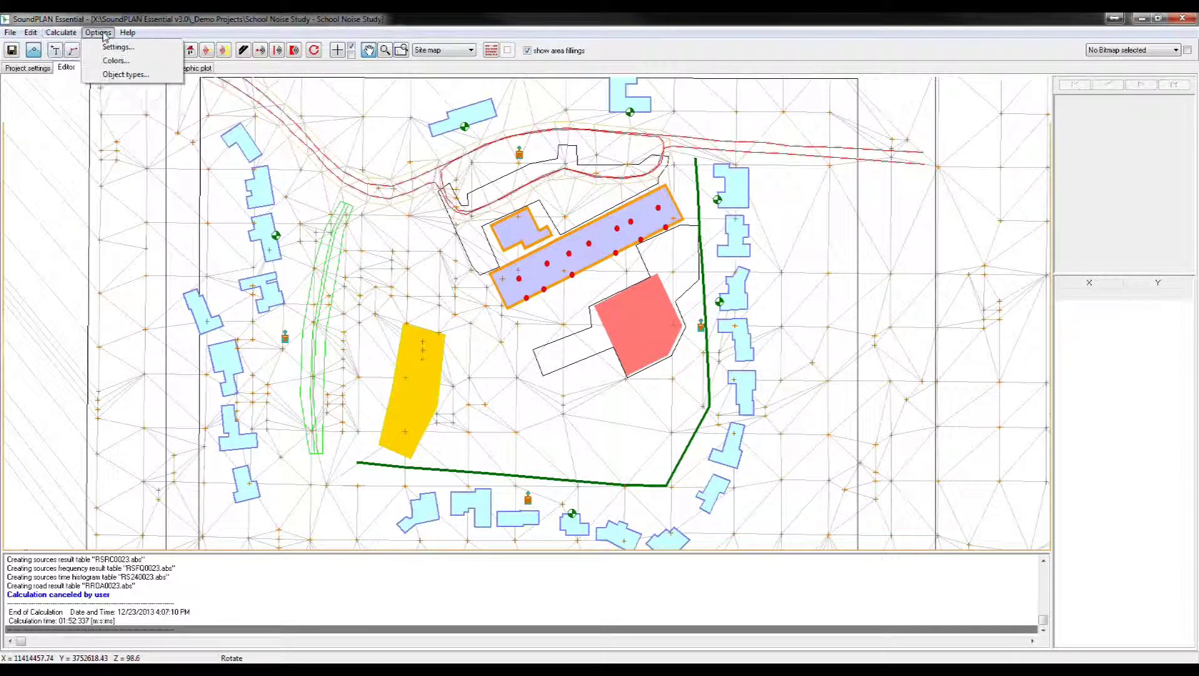
left_click(116, 75)
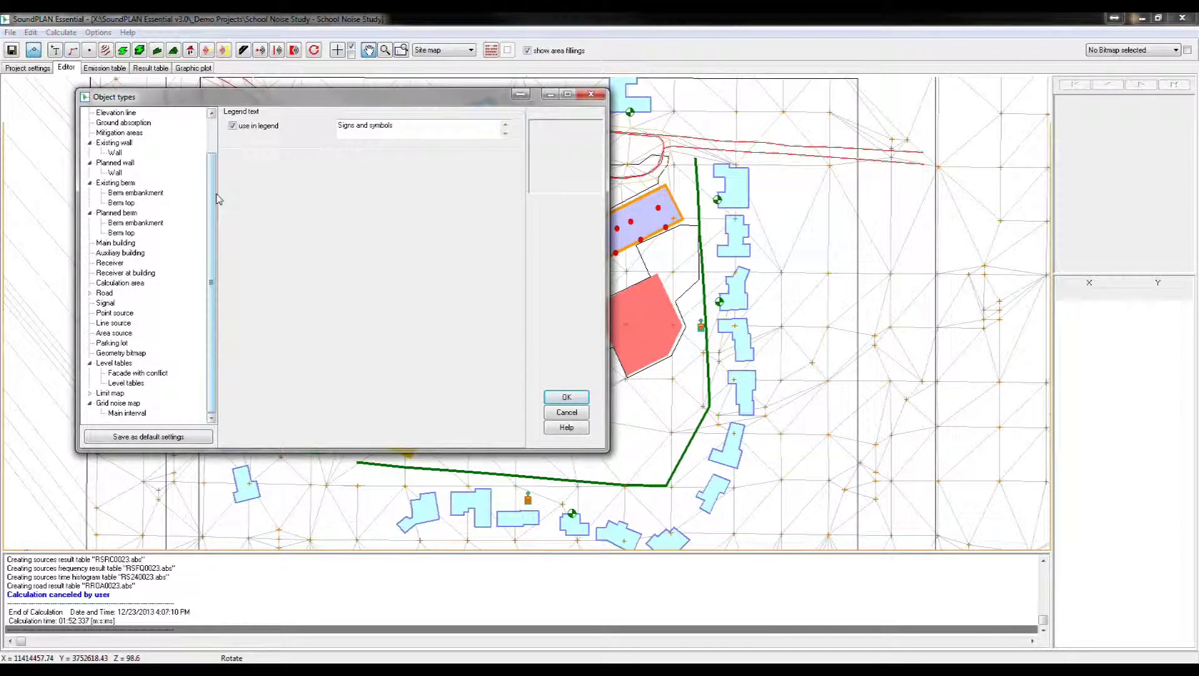
scroll(218, 201, "up", 2)
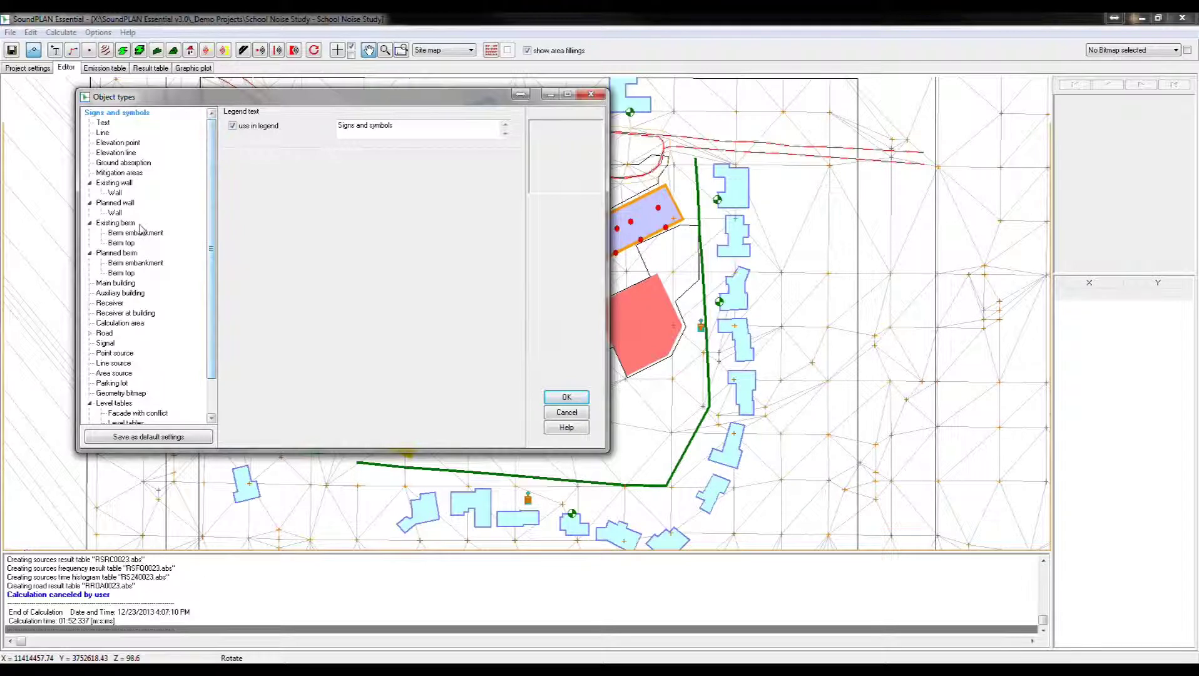
left_click(114, 373)
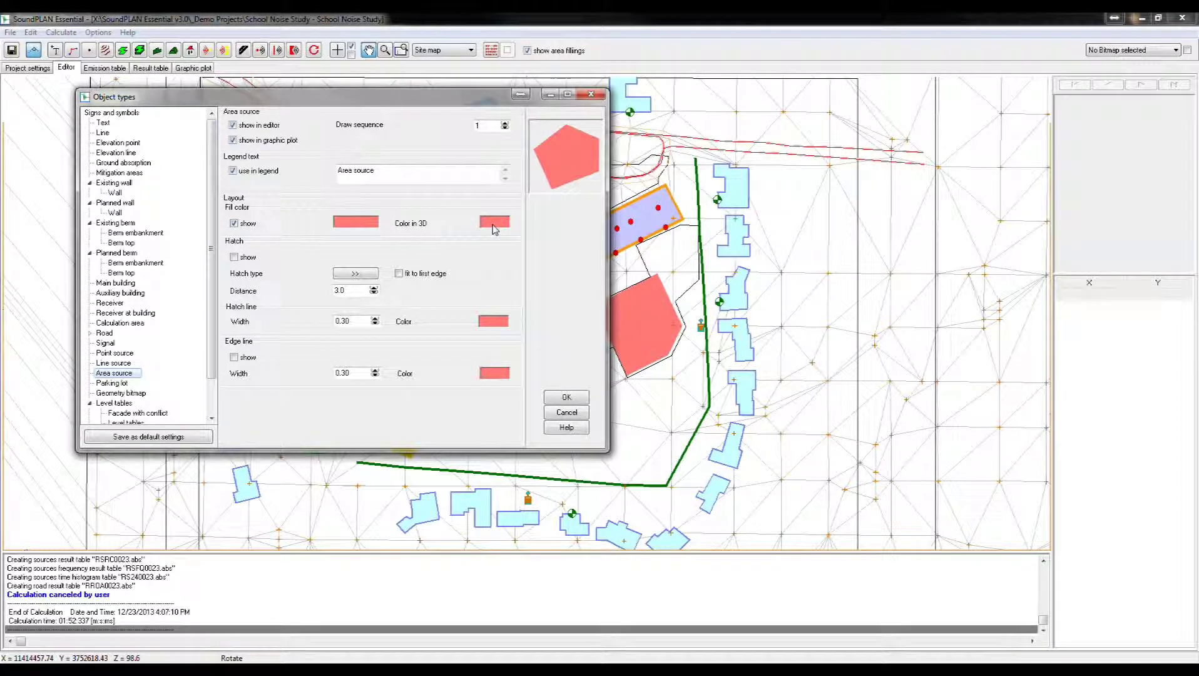
left_click(119, 354)
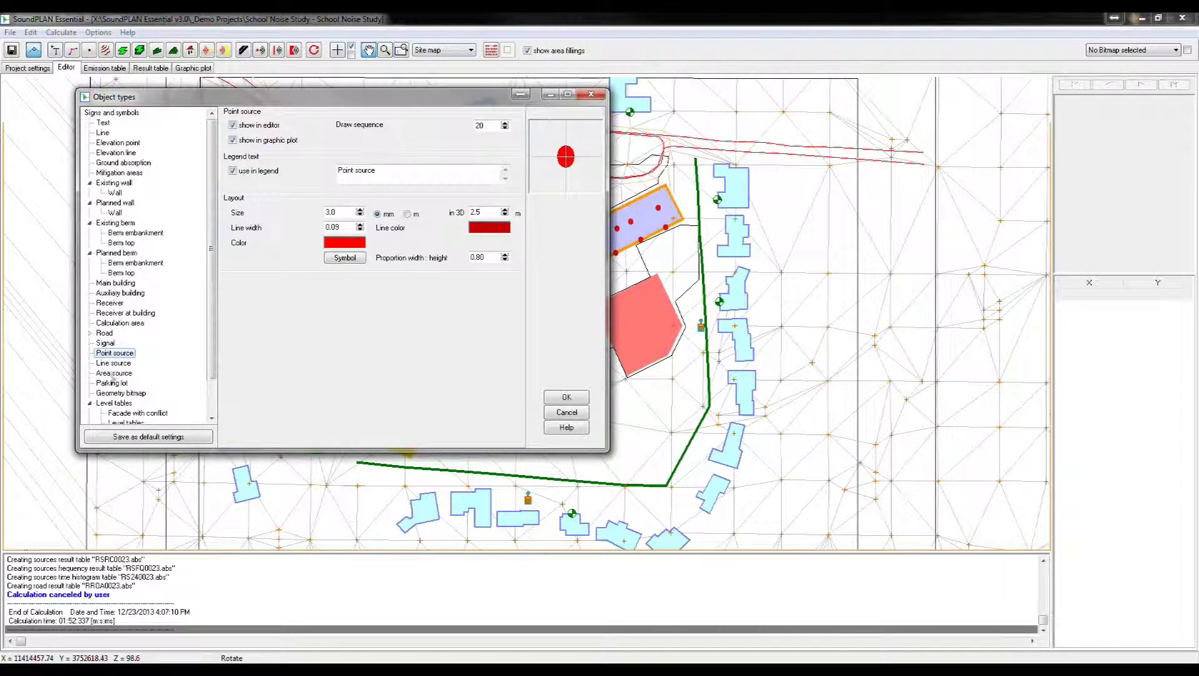
left_click(113, 363)
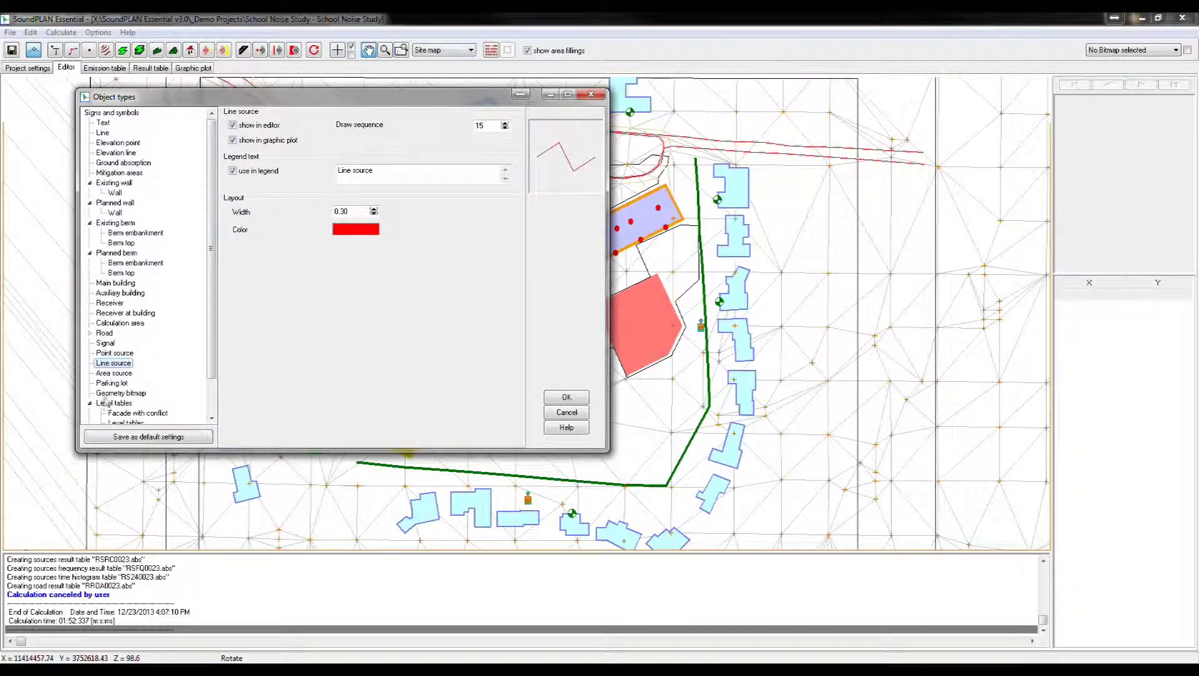
left_click(119, 283)
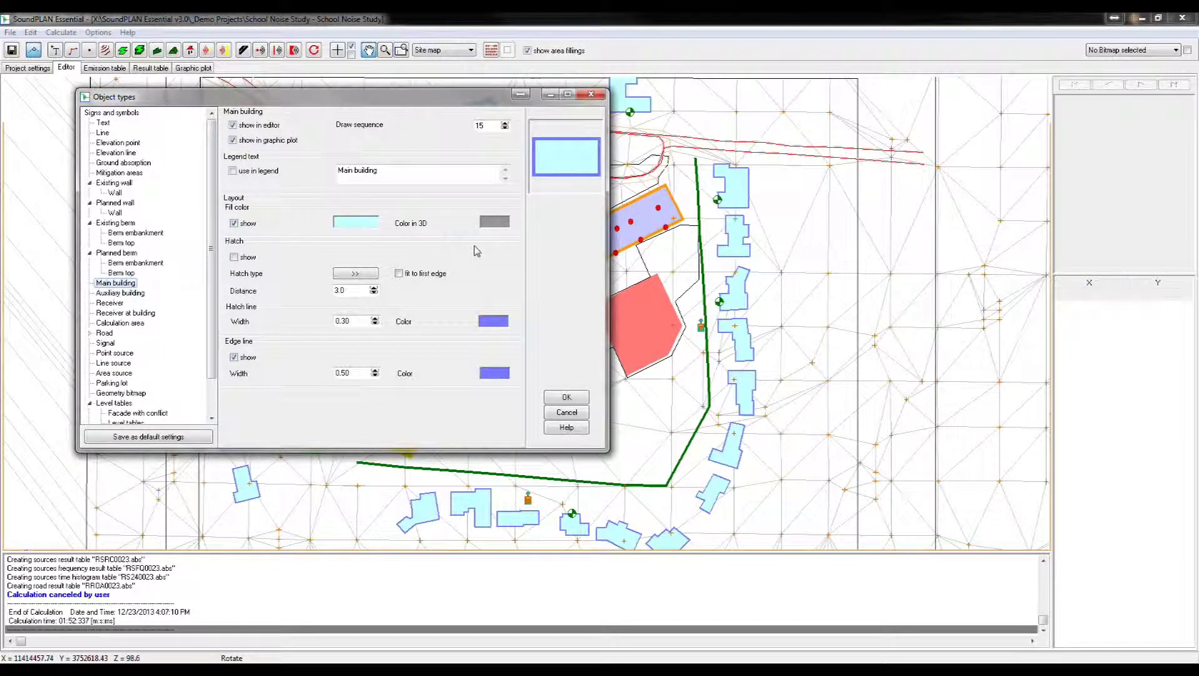
left_click(567, 398)
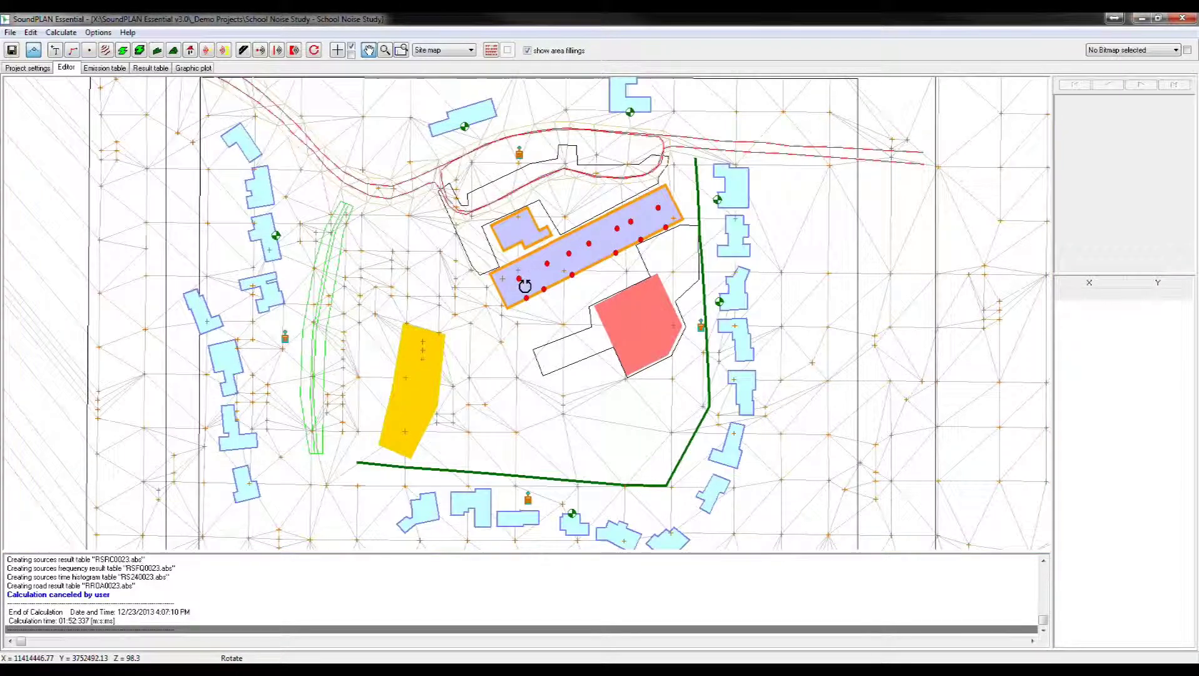
Orbit the model in 3D, return to the site map and turn area fillings off
left_click(450, 52)
left_click(446, 74)
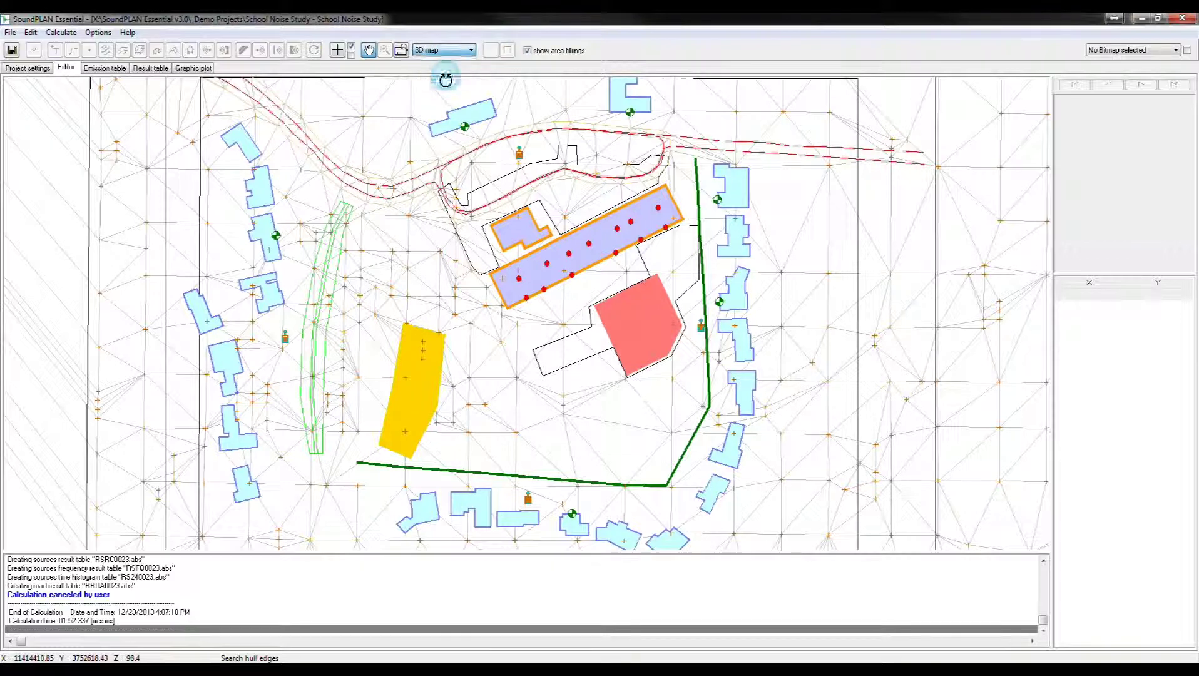
mouse_move(417, 362)
left_mouse_down()
mouse_move(436, 358)
mouse_move(406, 358)
mouse_move(417, 358)
left_mouse_up()
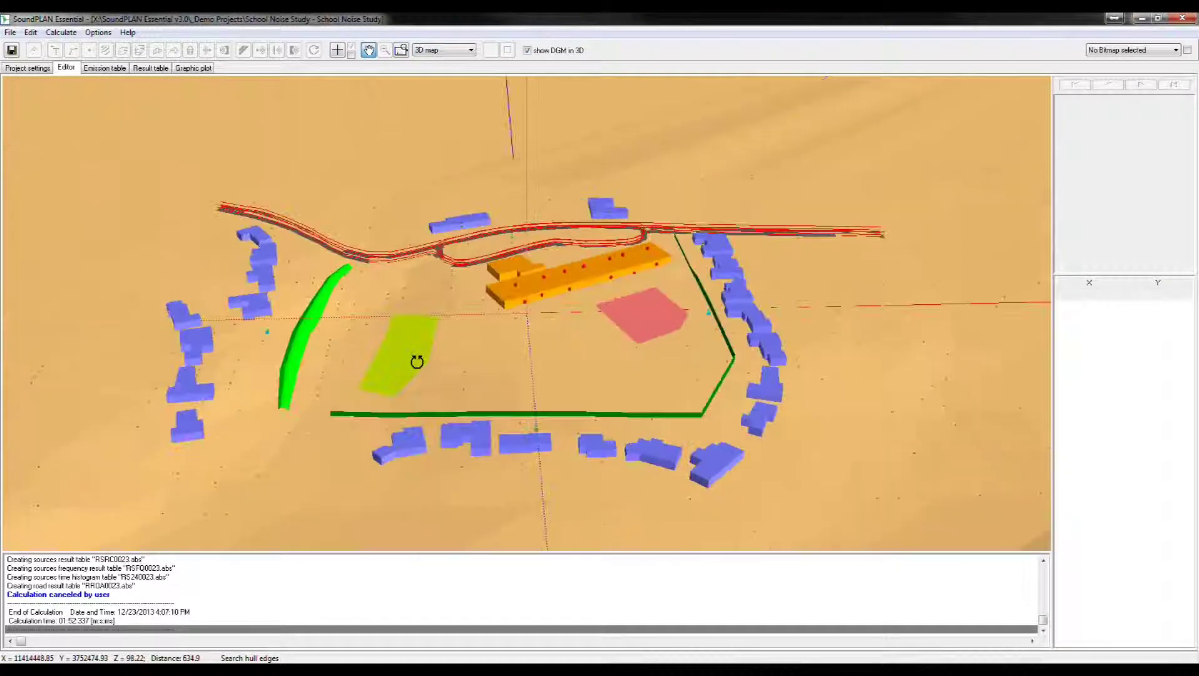
left_click(444, 50)
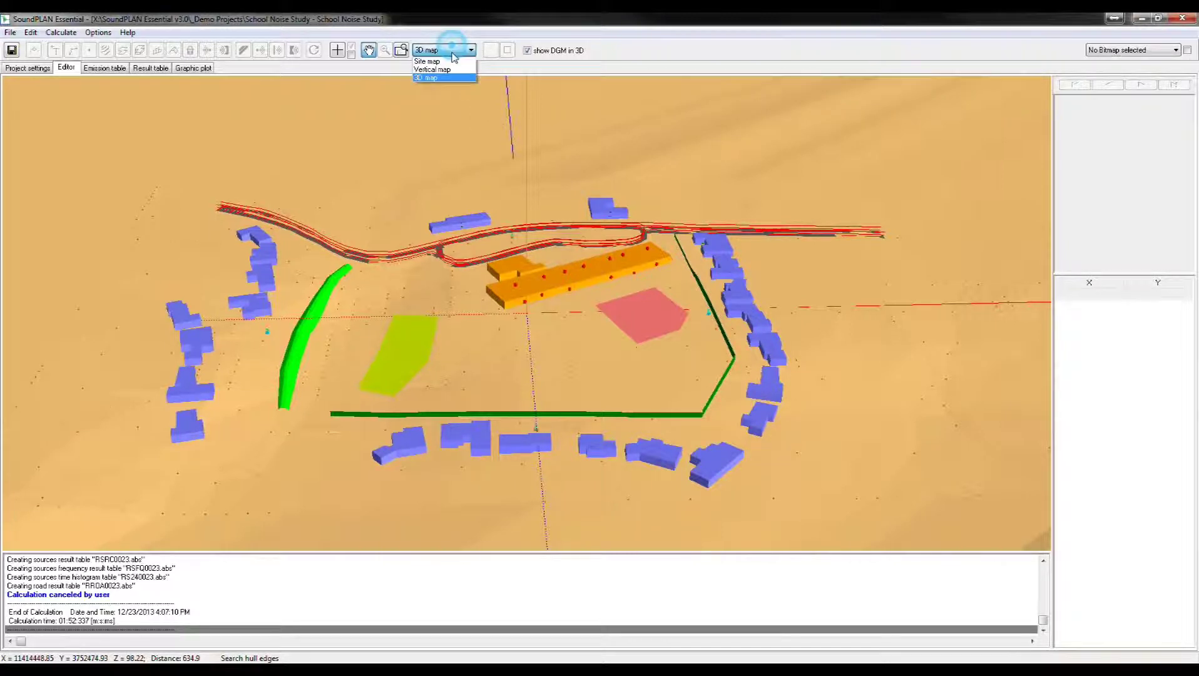
left_click(441, 61)
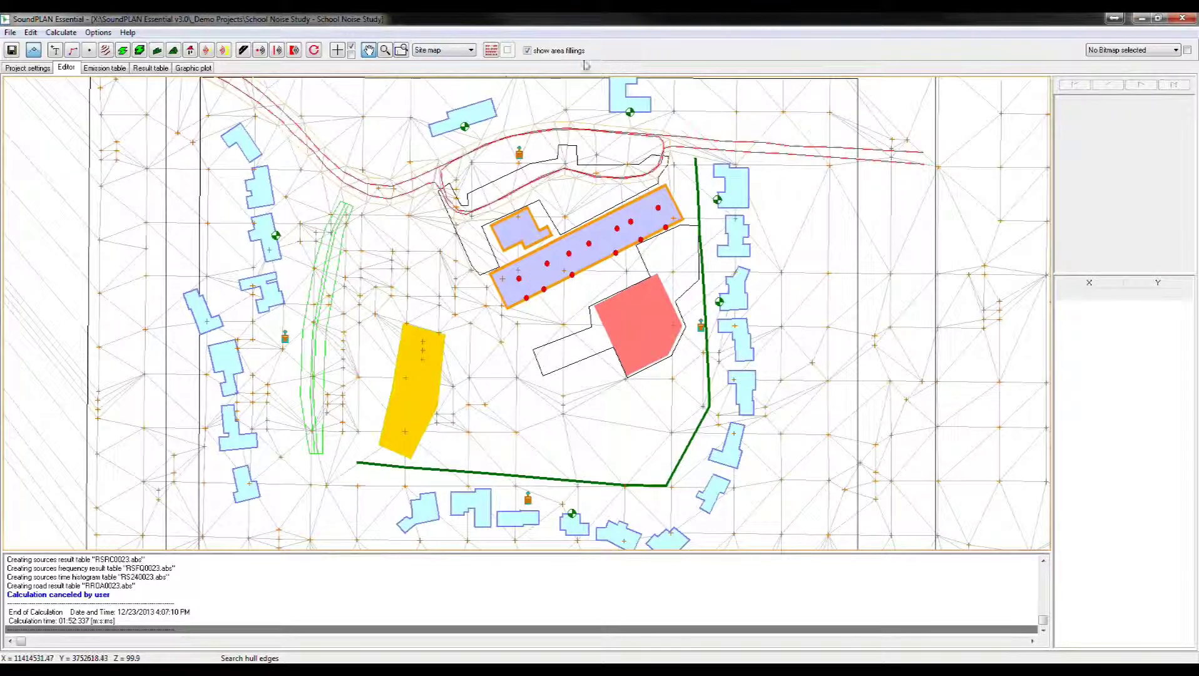
left_click(527, 50)
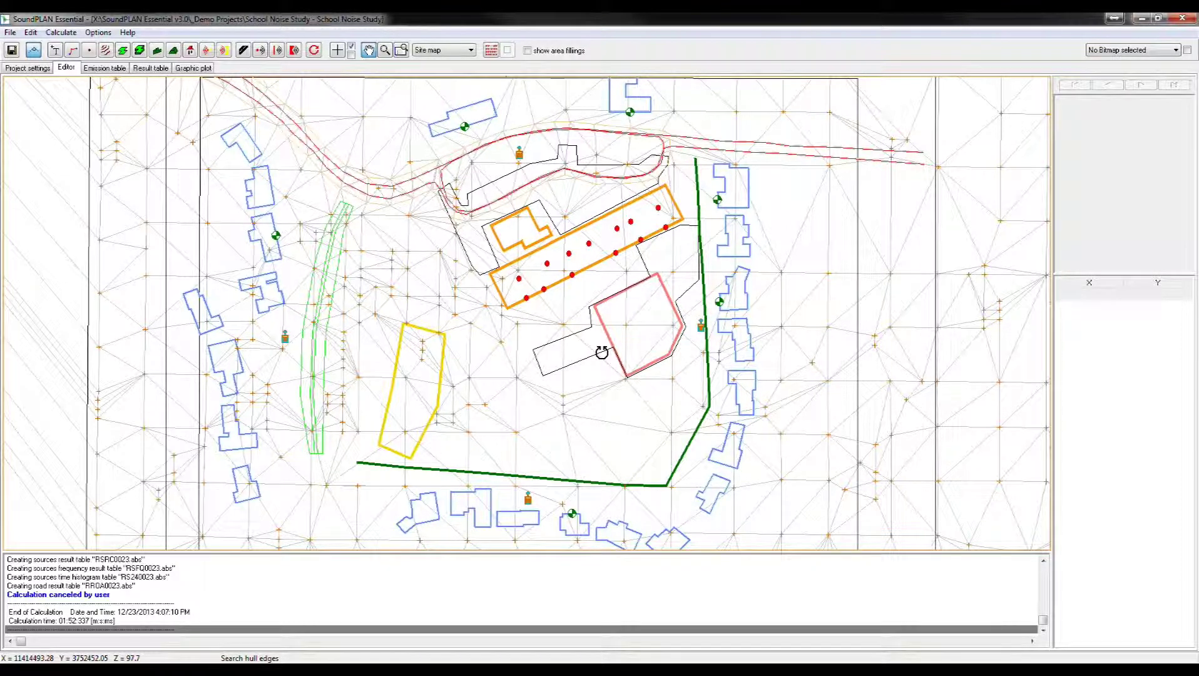
Select the school's HVAC point source and open its HVAC 1 spectrum in the Emission Library
left_click(335, 51)
left_click(260, 50)
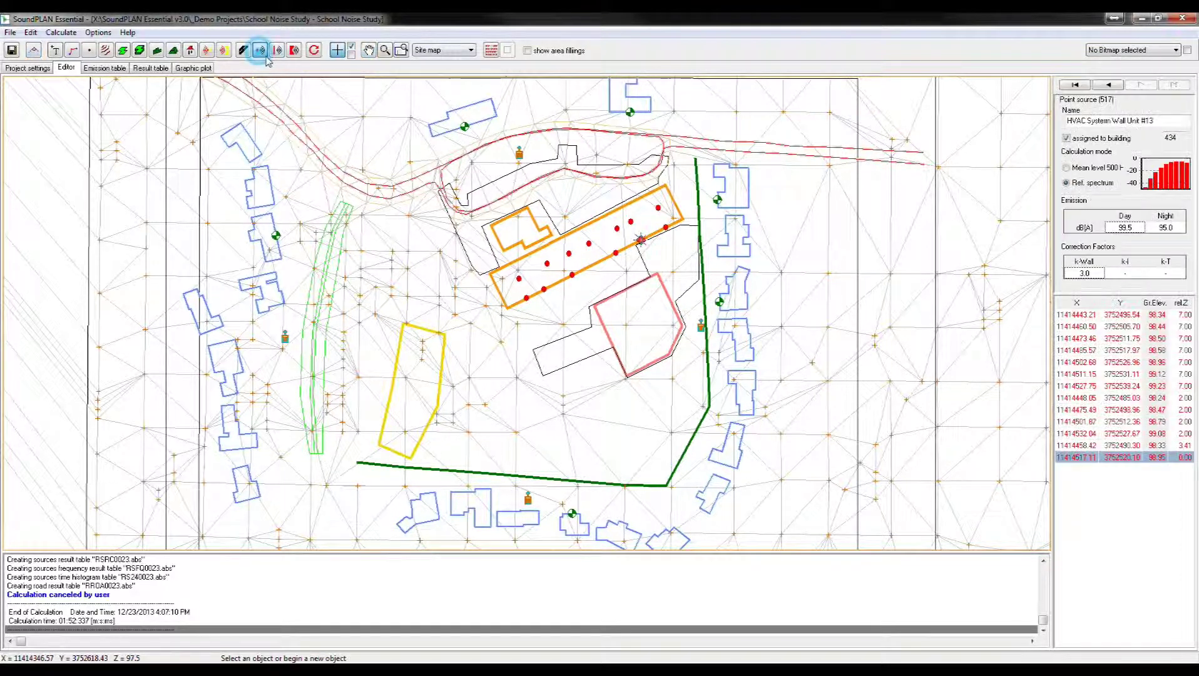
left_click(519, 282)
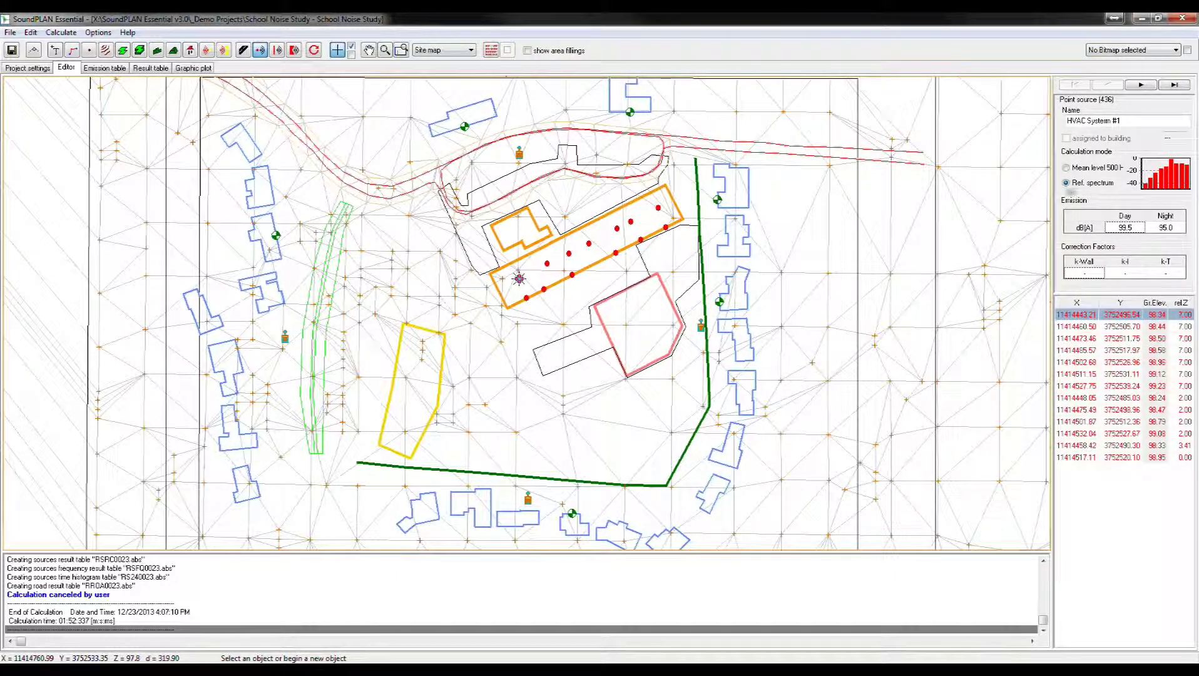
double_click(1169, 183)
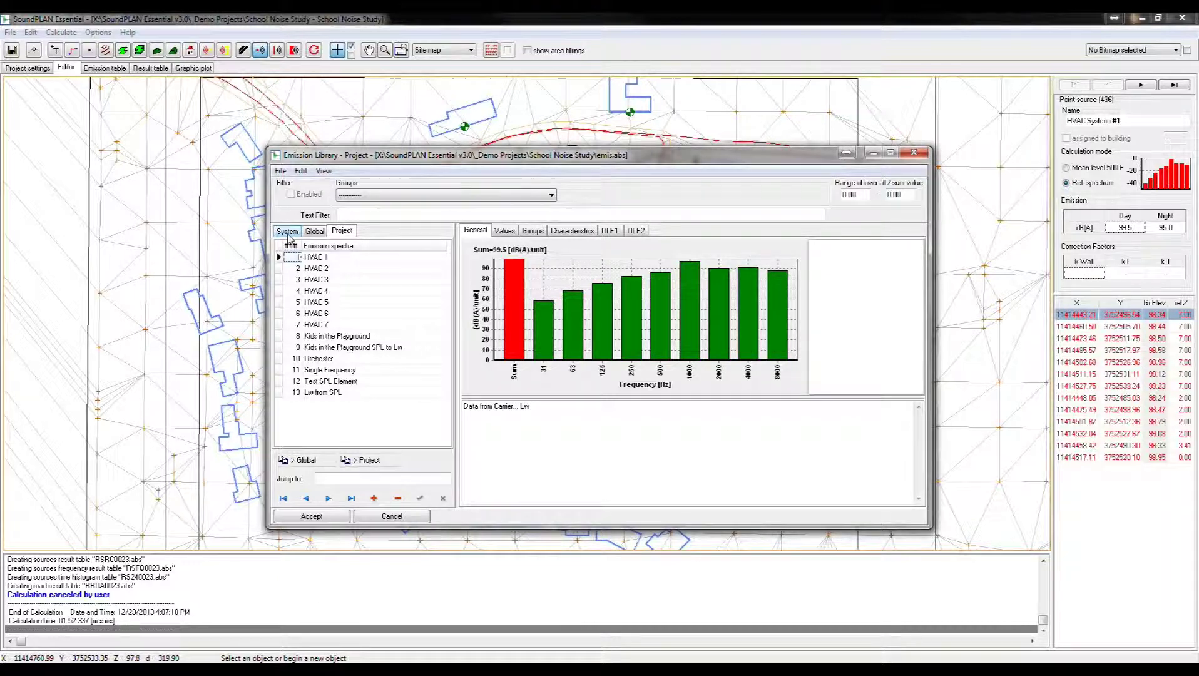
Browse the System and Global libraries, then show Project entry 13, Lw from SPL
left_click(288, 232)
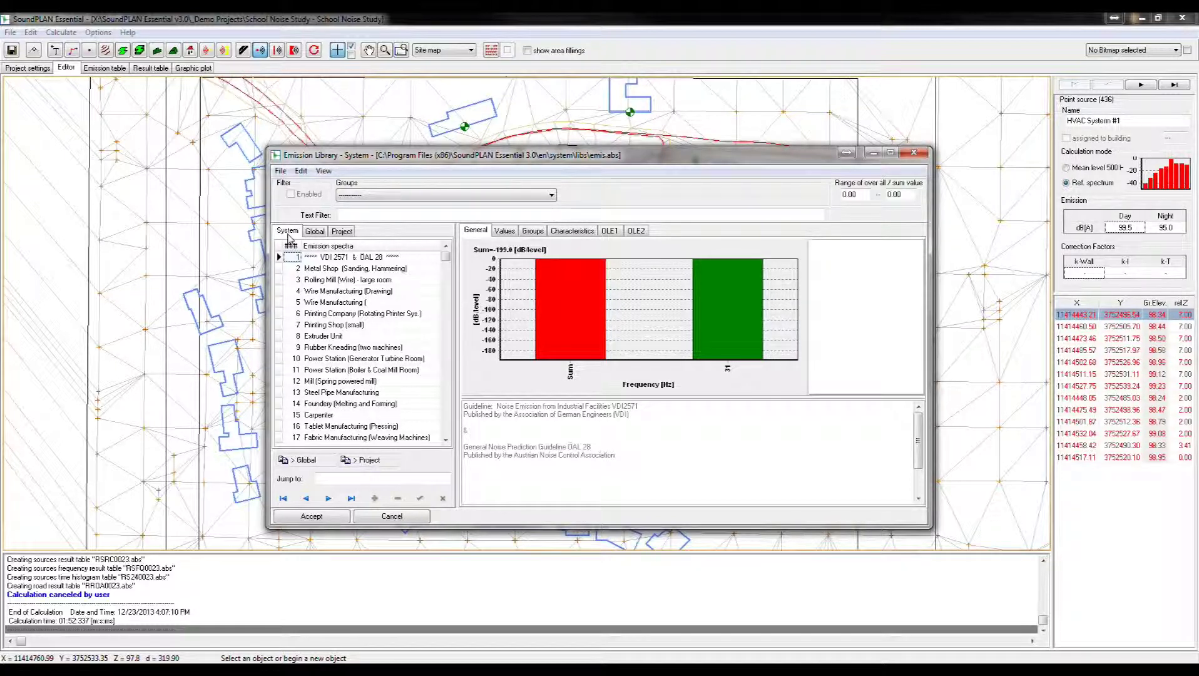
left_click(314, 232)
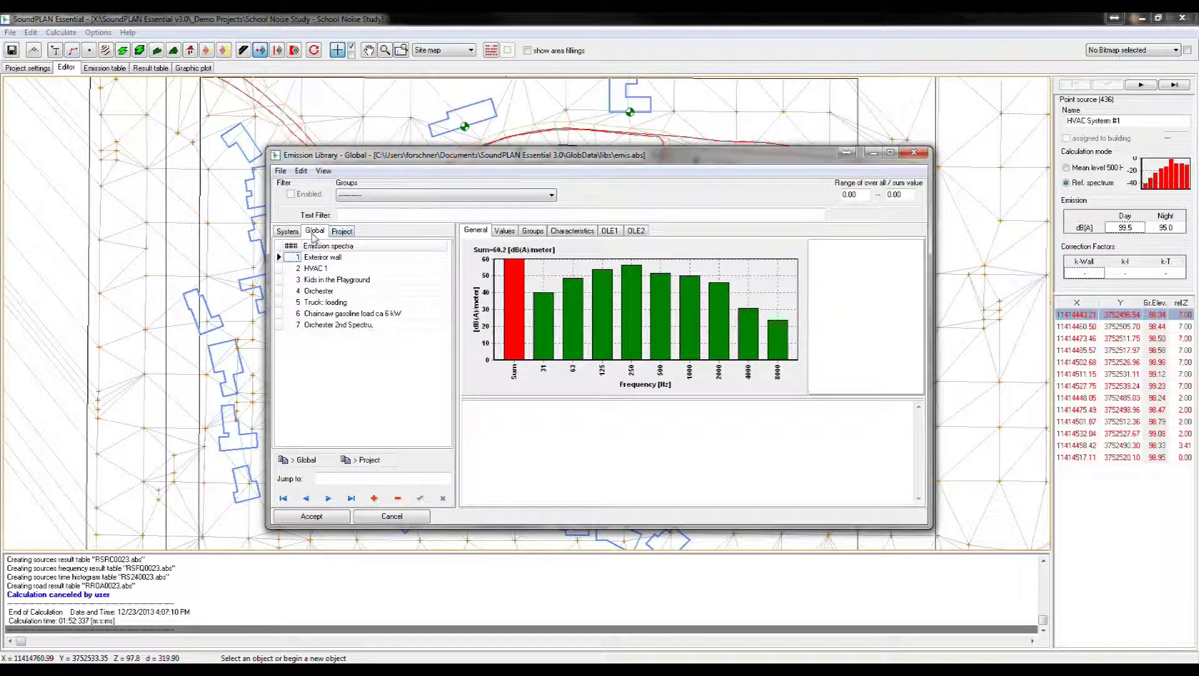
left_click(345, 234)
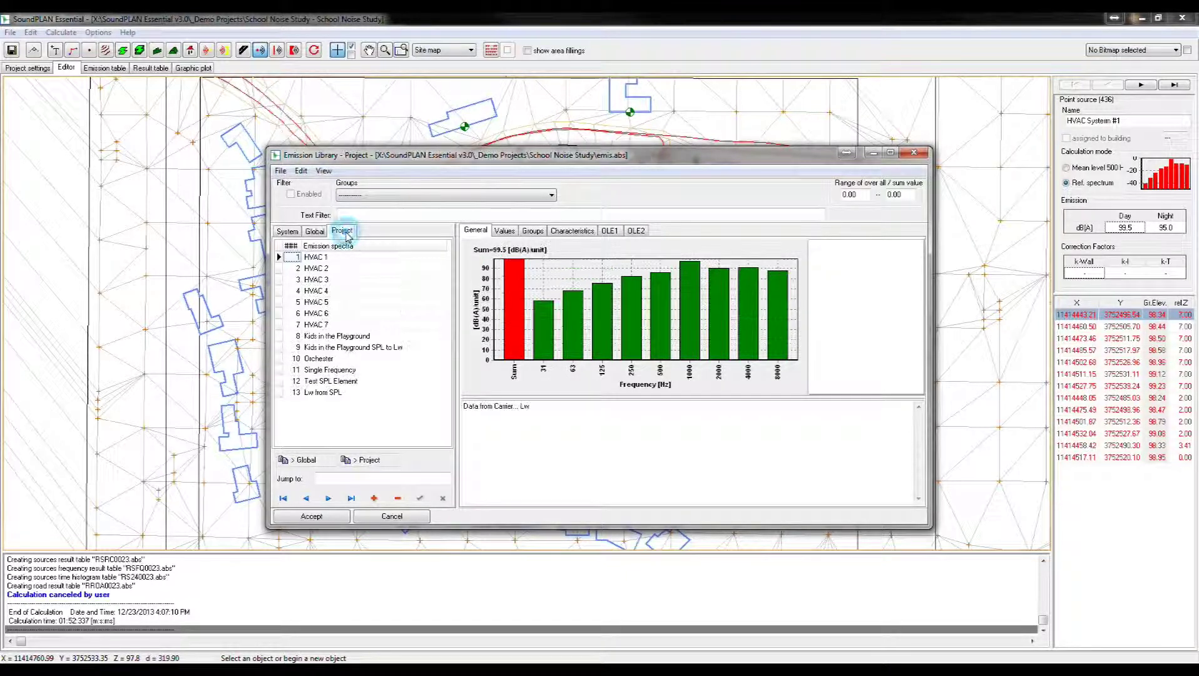
left_click(322, 394)
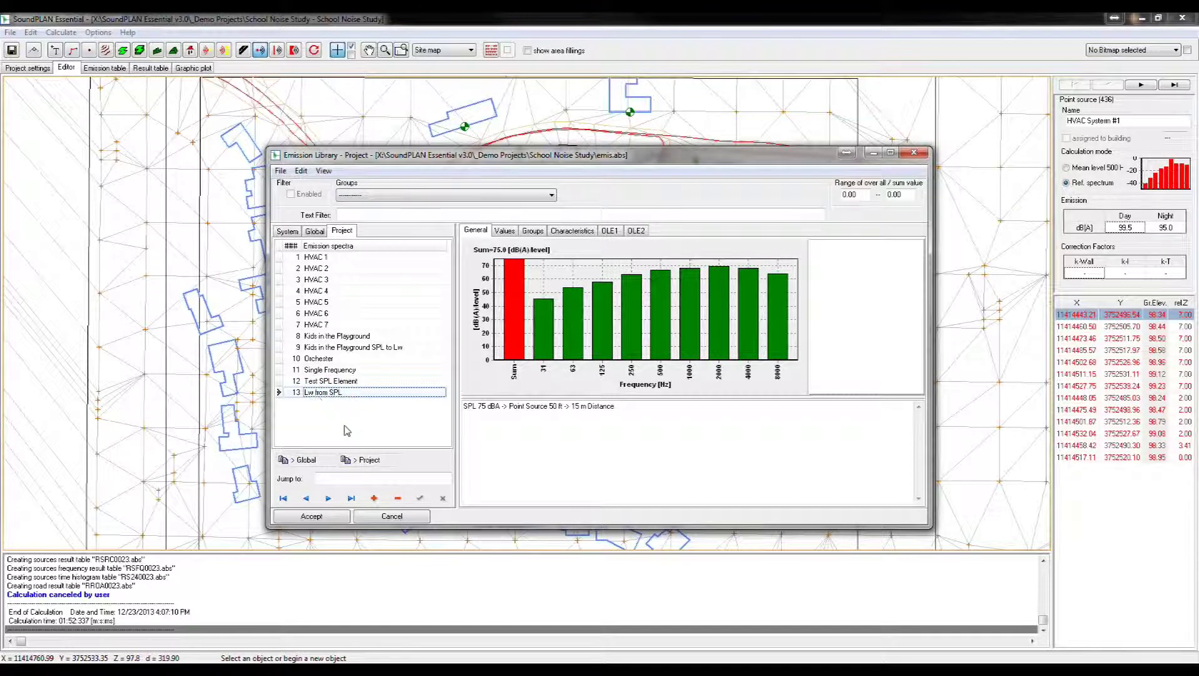
right_click(340, 392)
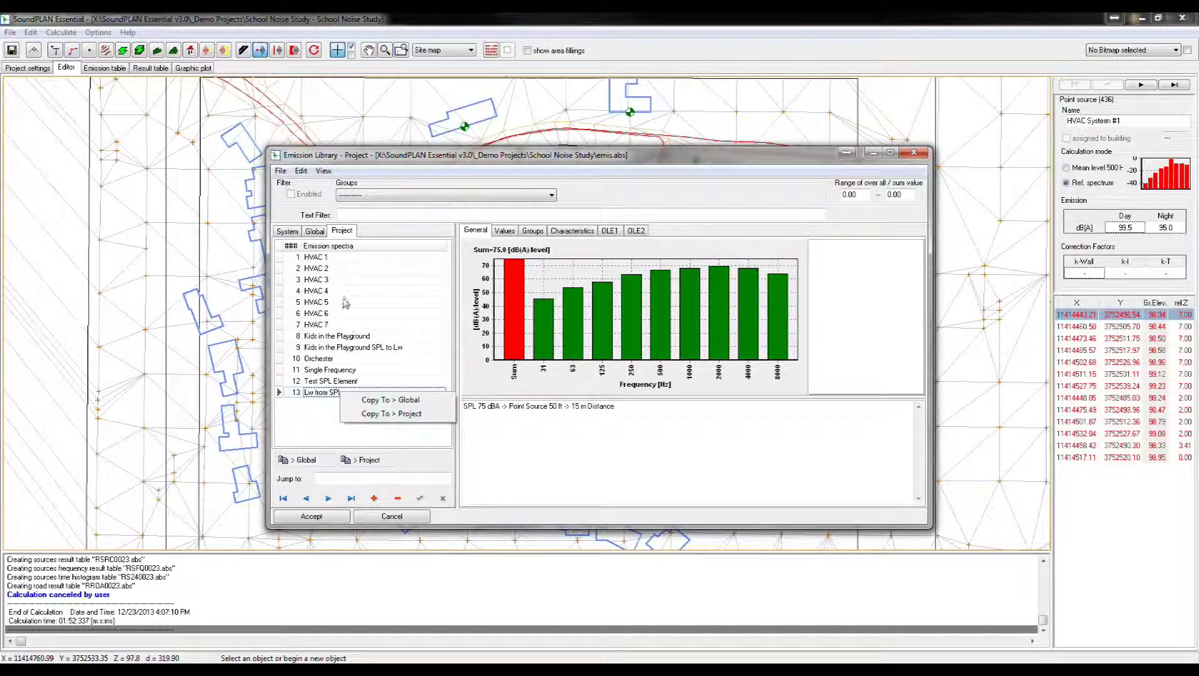
Read the HVAC 1, Kids in the Playground and Orchester spectra notes, ending on Kids in the Playground
left_click(322, 259)
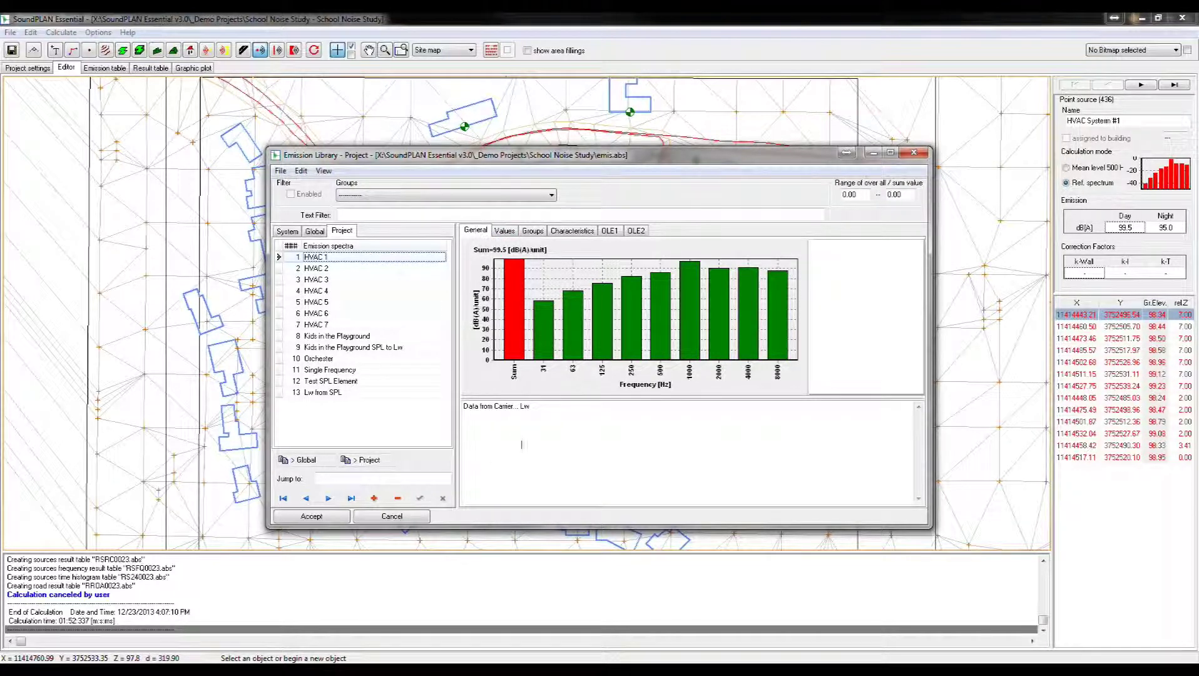
left_click_drag(559, 405, 446, 408)
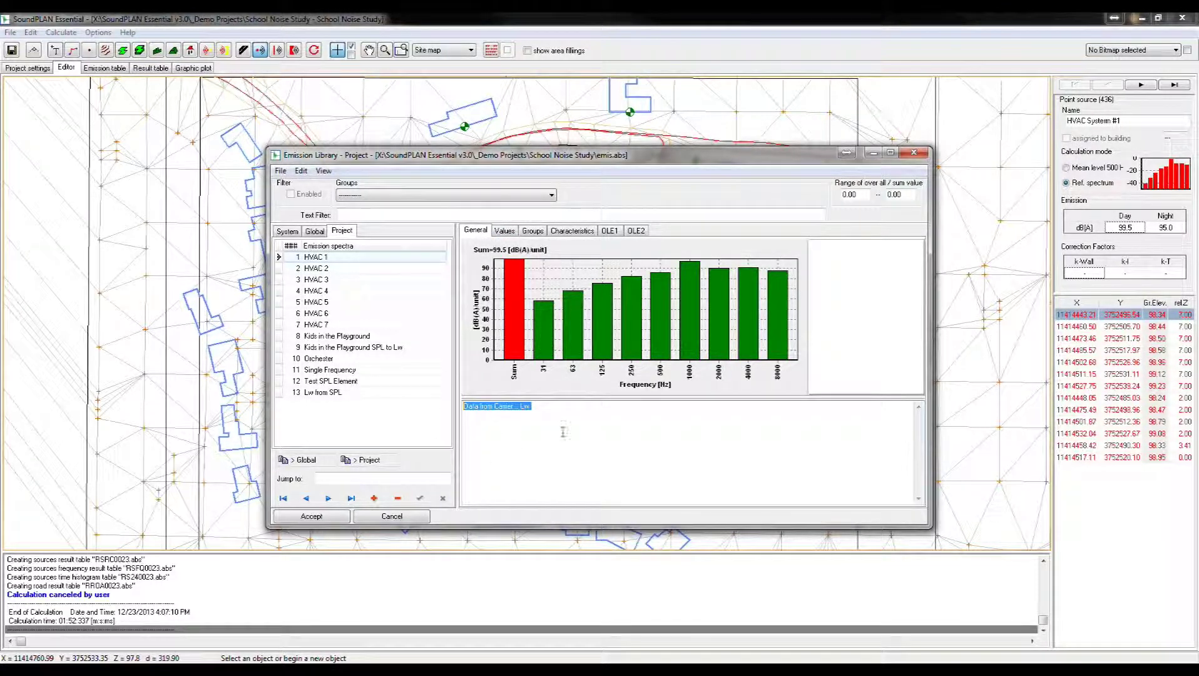
left_click(341, 336)
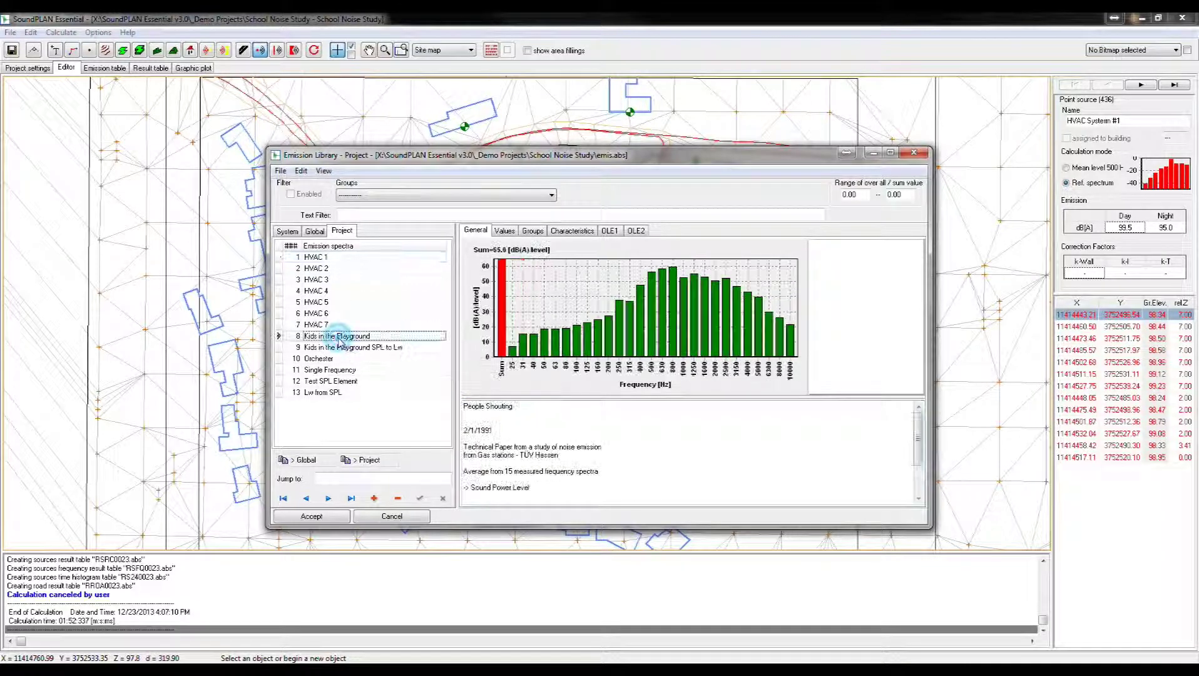
left_click_drag(575, 458, 464, 404)
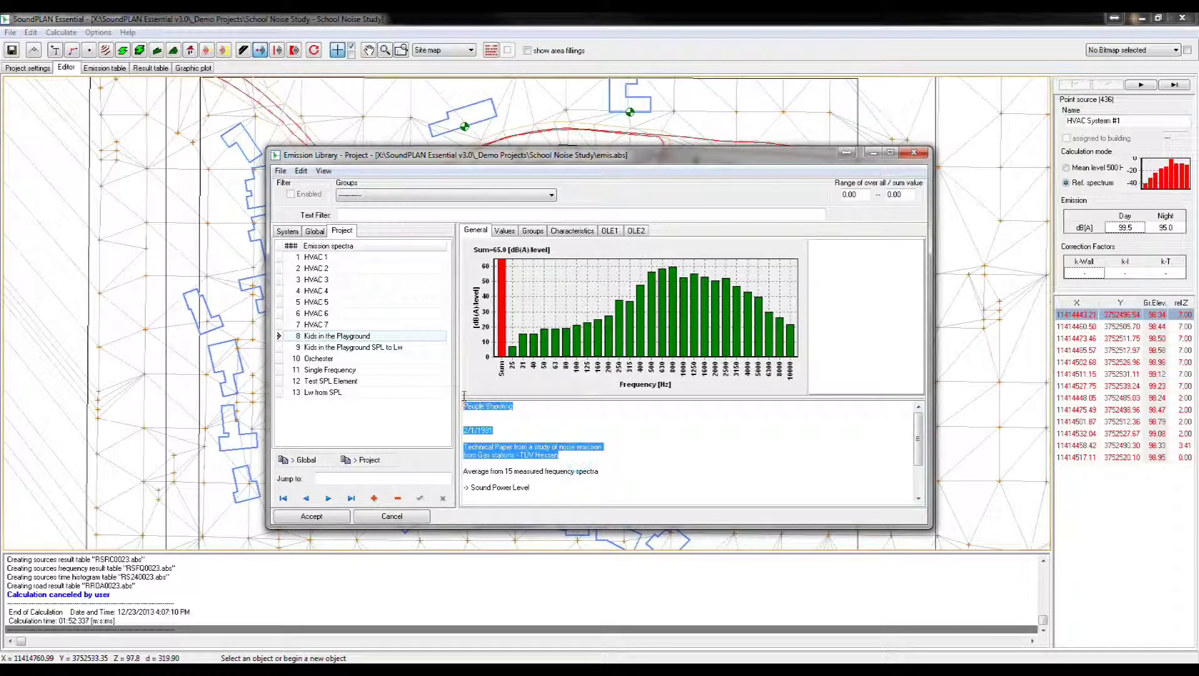
left_click(344, 347)
left_click(328, 359)
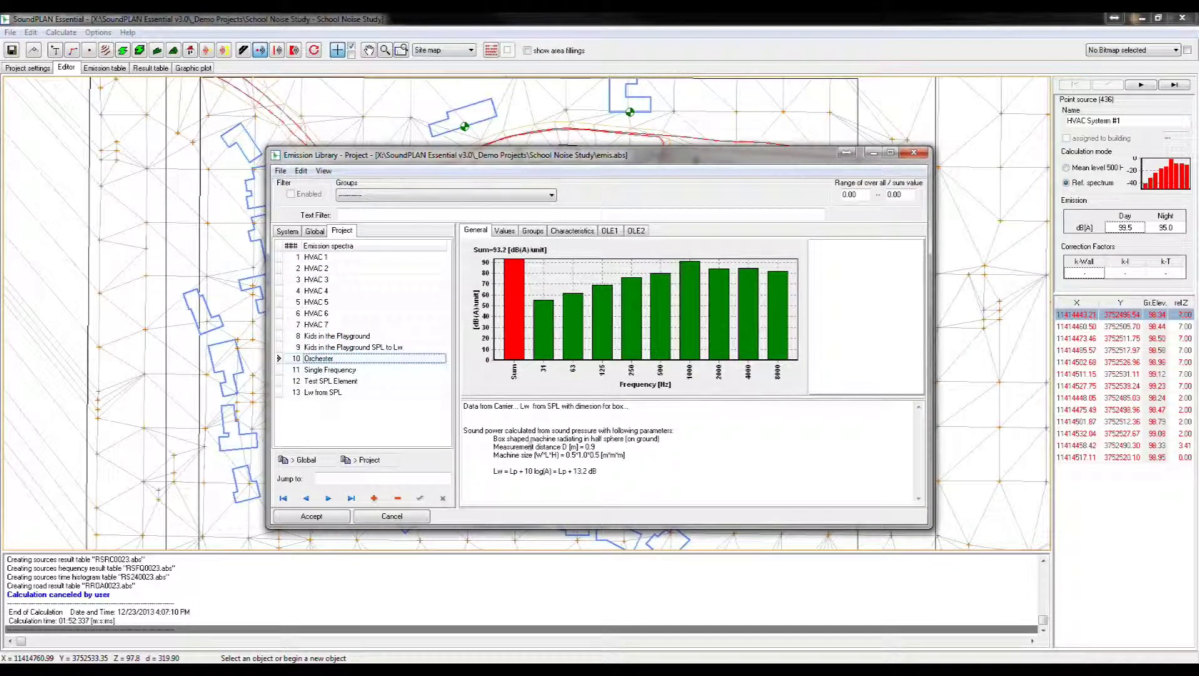
key("Up")
key("Up")
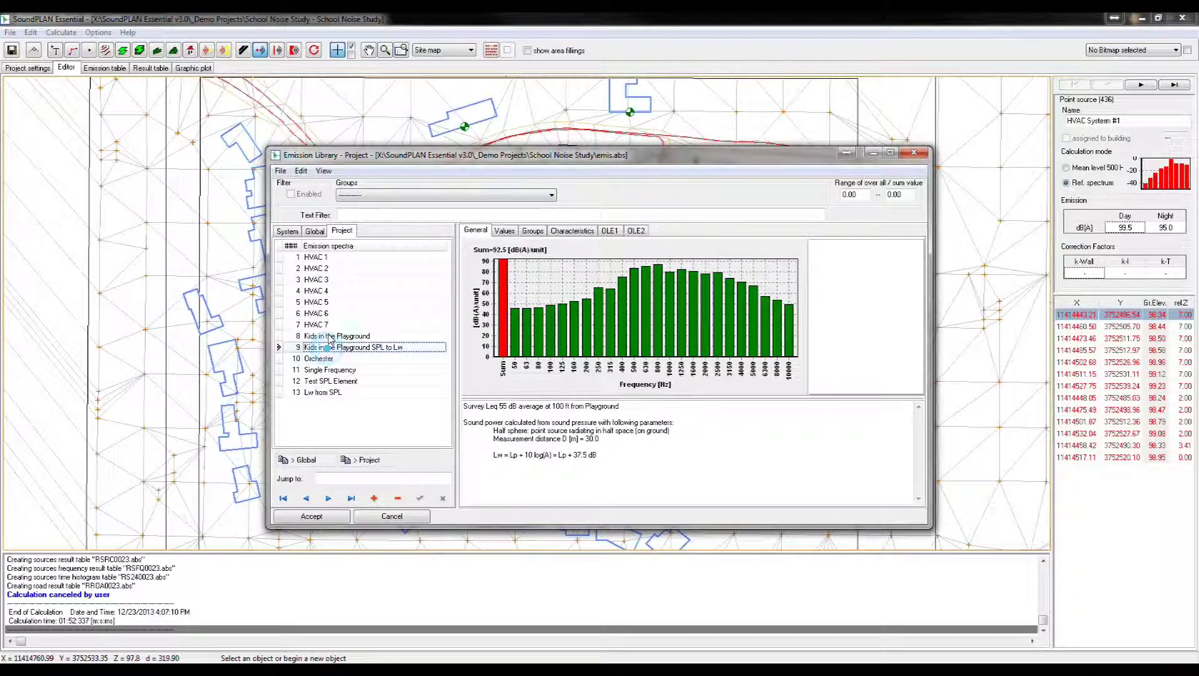
left_click_drag(599, 472, 463, 404)
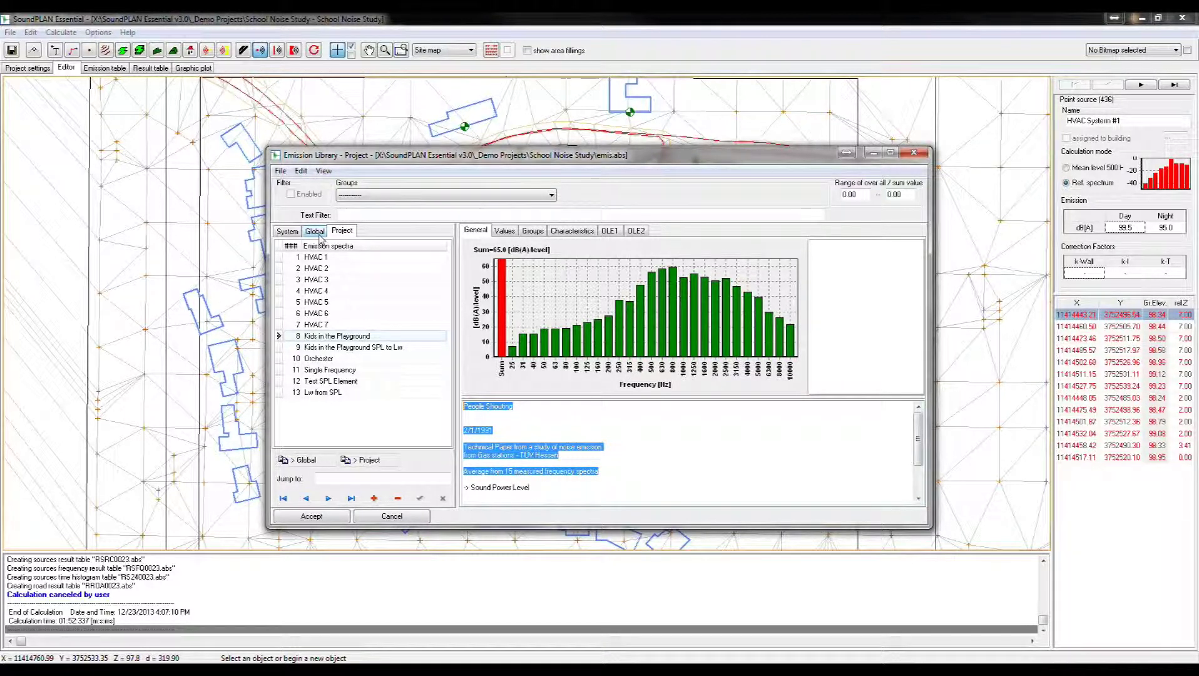
Show Kids in the Playground as 1/3 octave band values from 25 Hz to 10 kHz
left_click(505, 231)
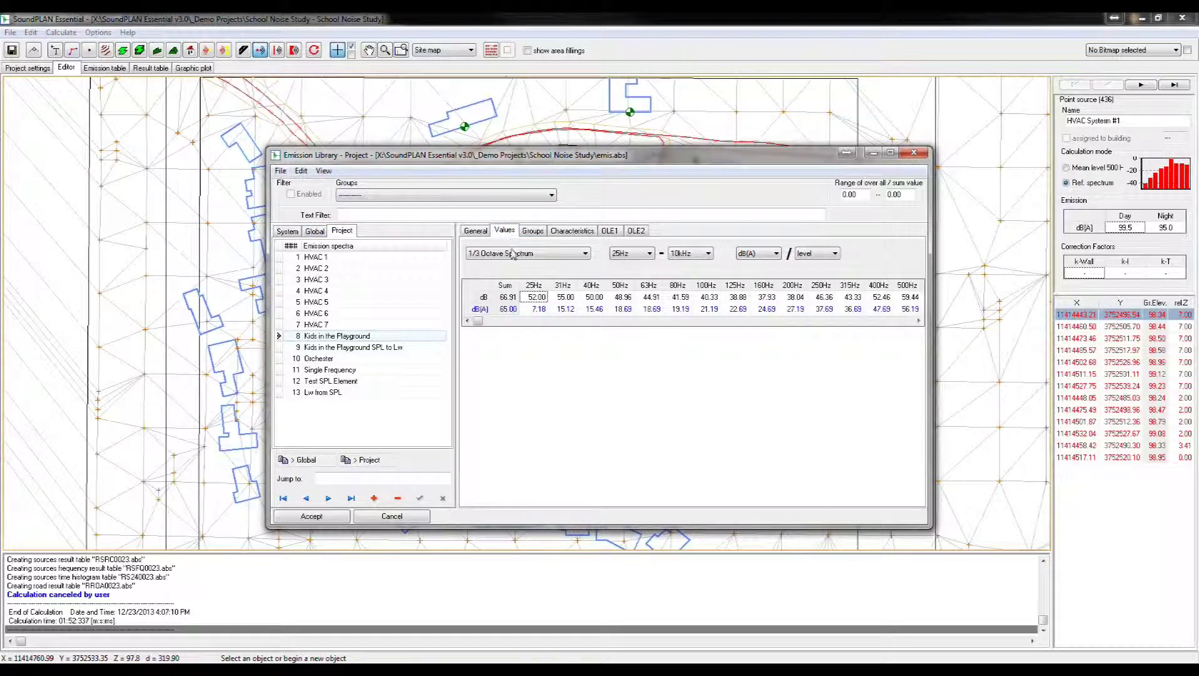
left_click(524, 253)
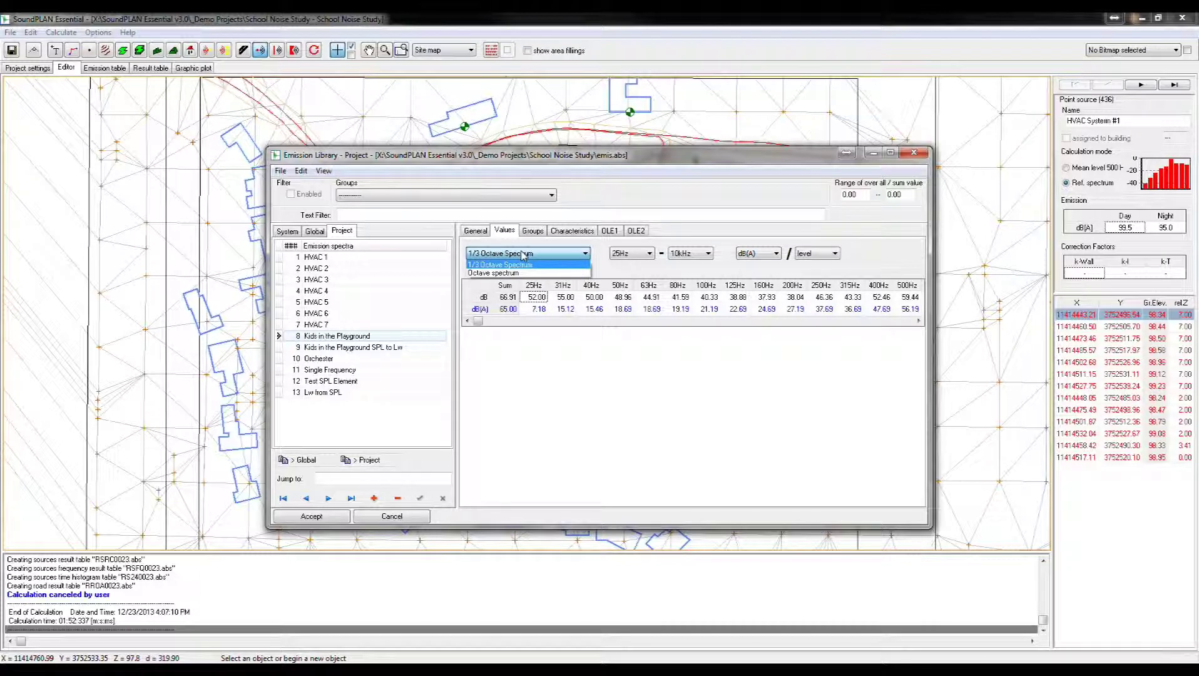
left_click(642, 254)
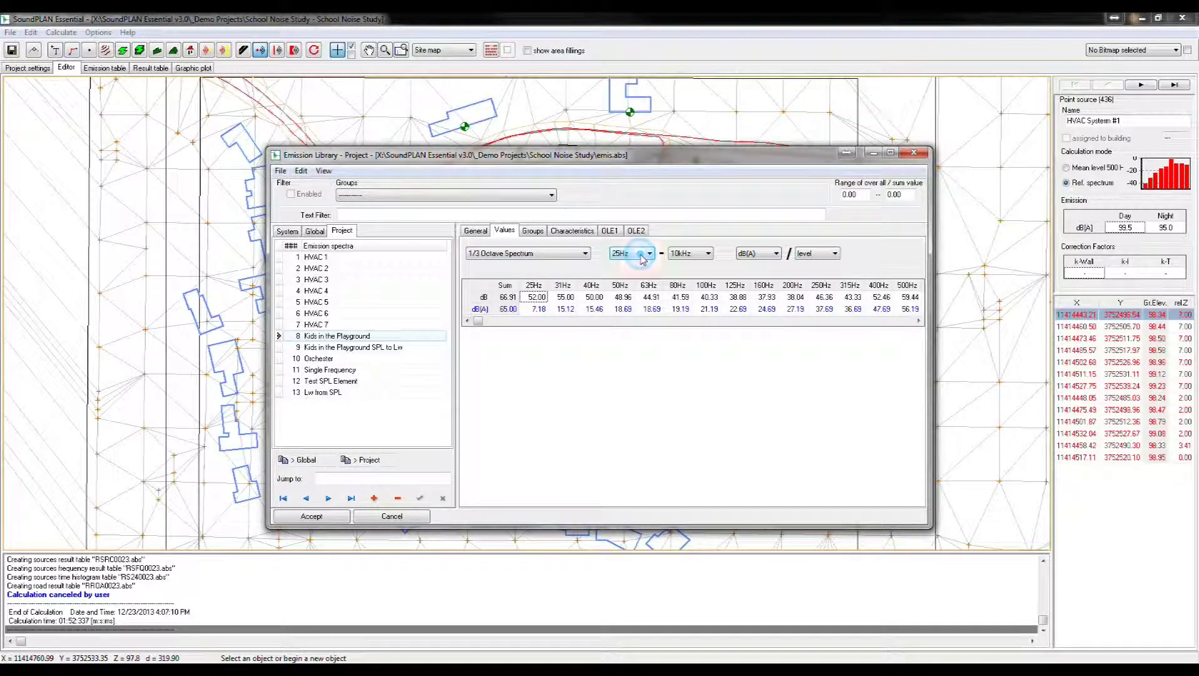
left_click(641, 254)
left_click(643, 259)
left_click(698, 255)
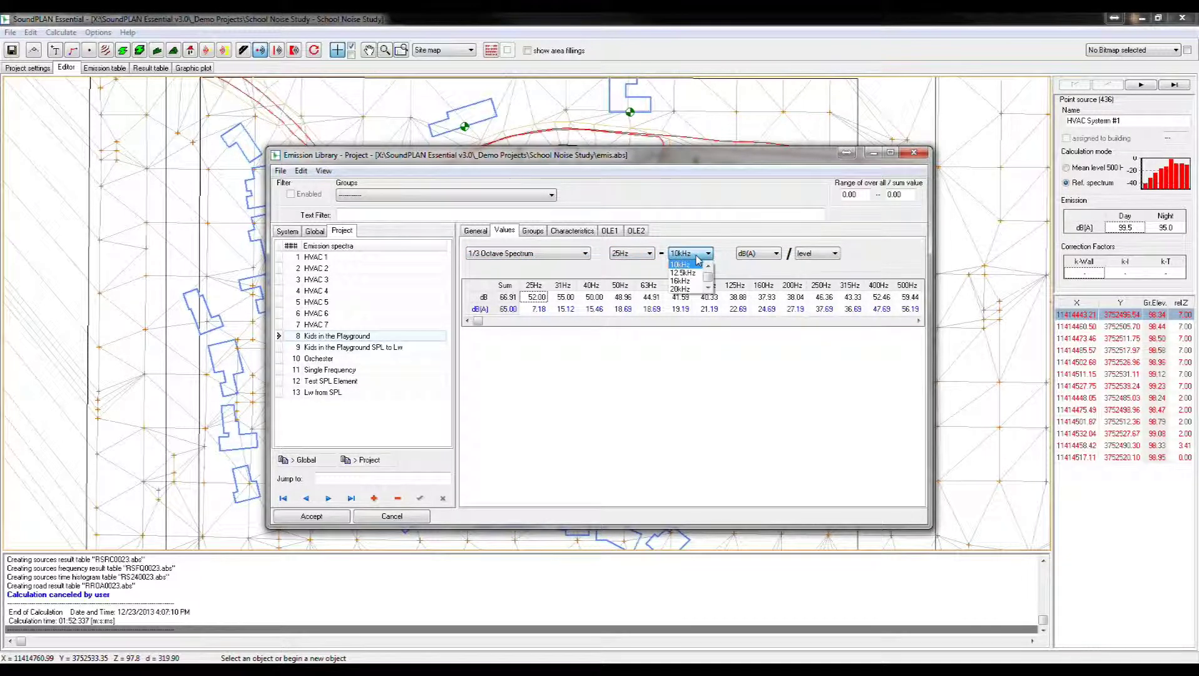
left_click(759, 257)
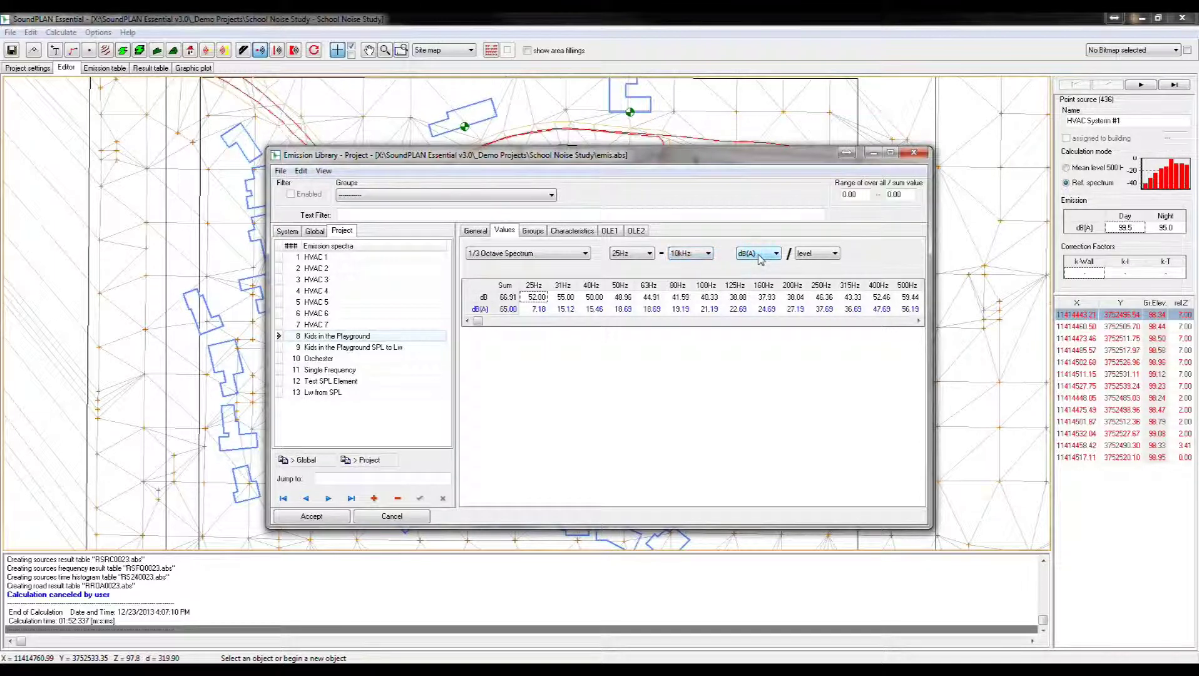
Change the weighting to dB(B) and confirm recalculating the spectrum
left_click(761, 259)
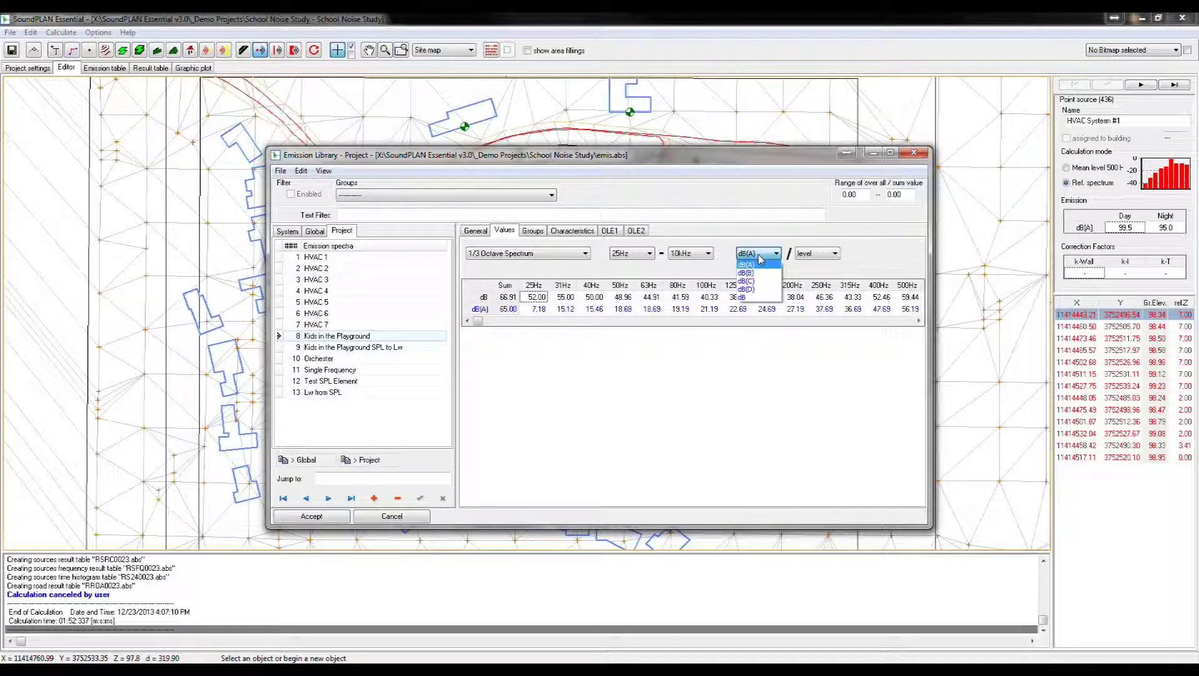
left_click(757, 273)
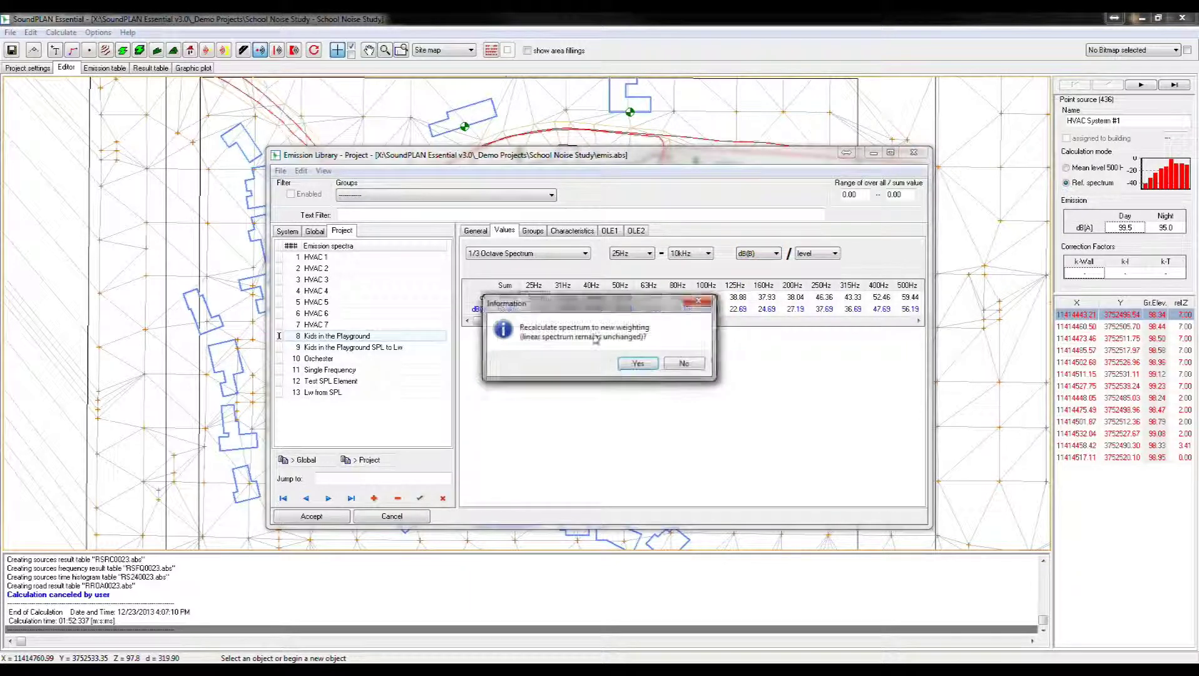
left_click(638, 364)
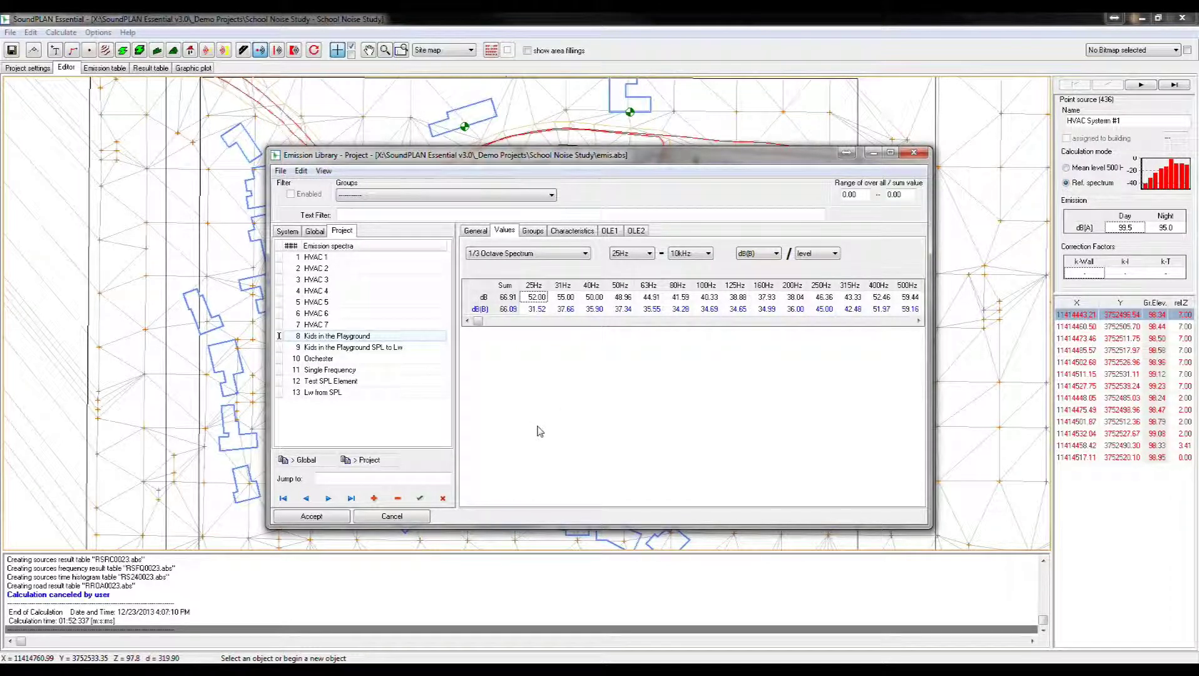
Keep level as the unit and show the Lw from SPL octave band values for conversion
left_click(812, 254)
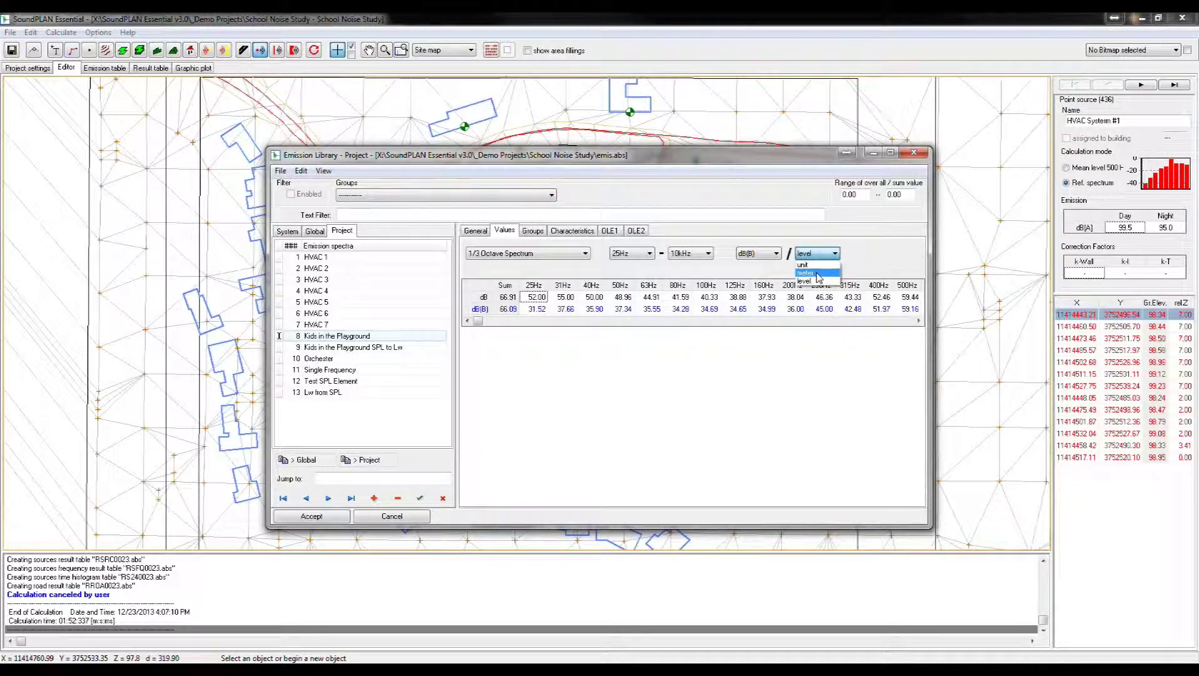
left_click(335, 394)
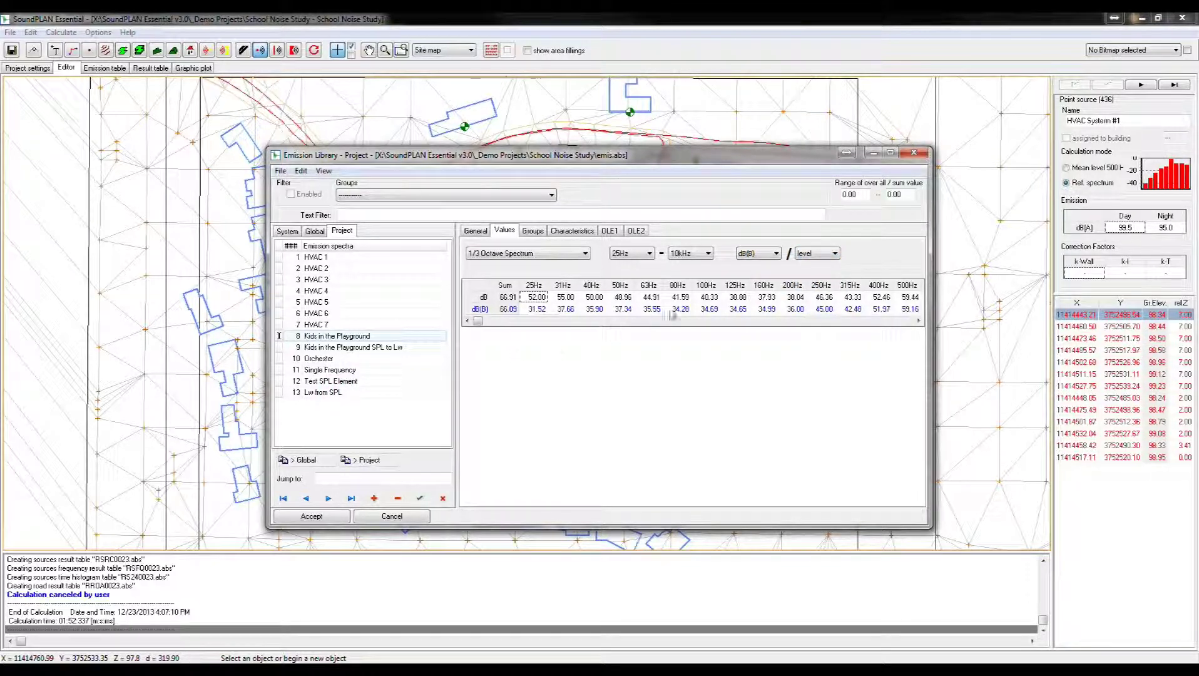
left_click(335, 392)
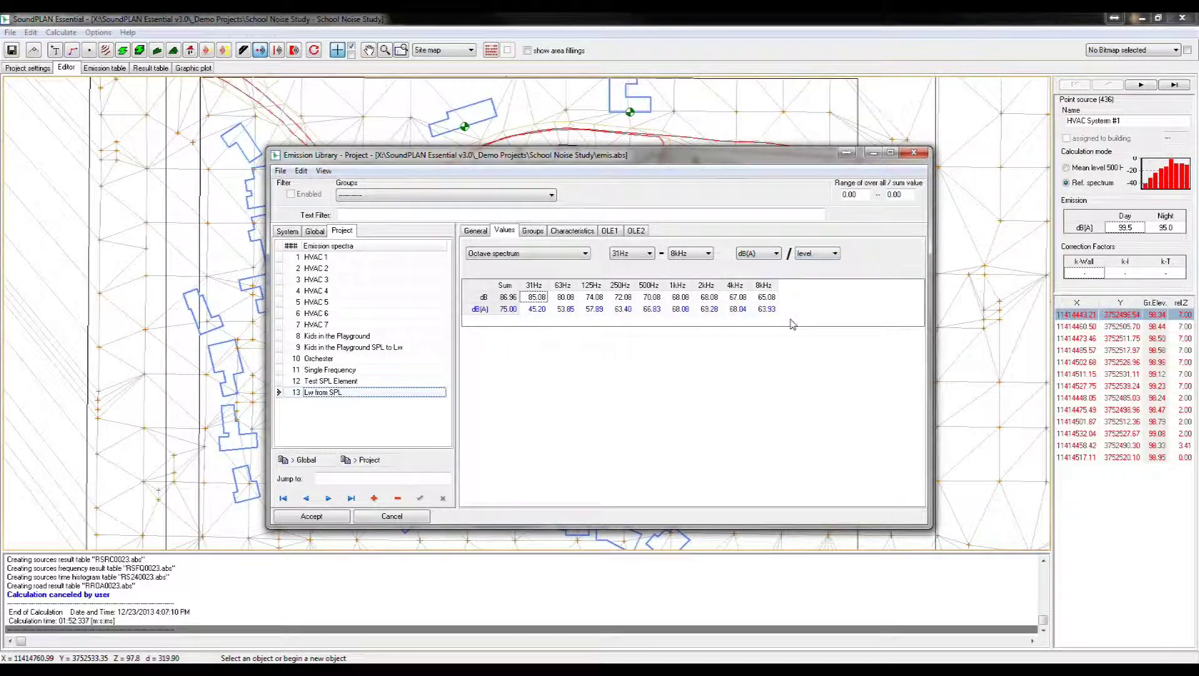
right_click(648, 313)
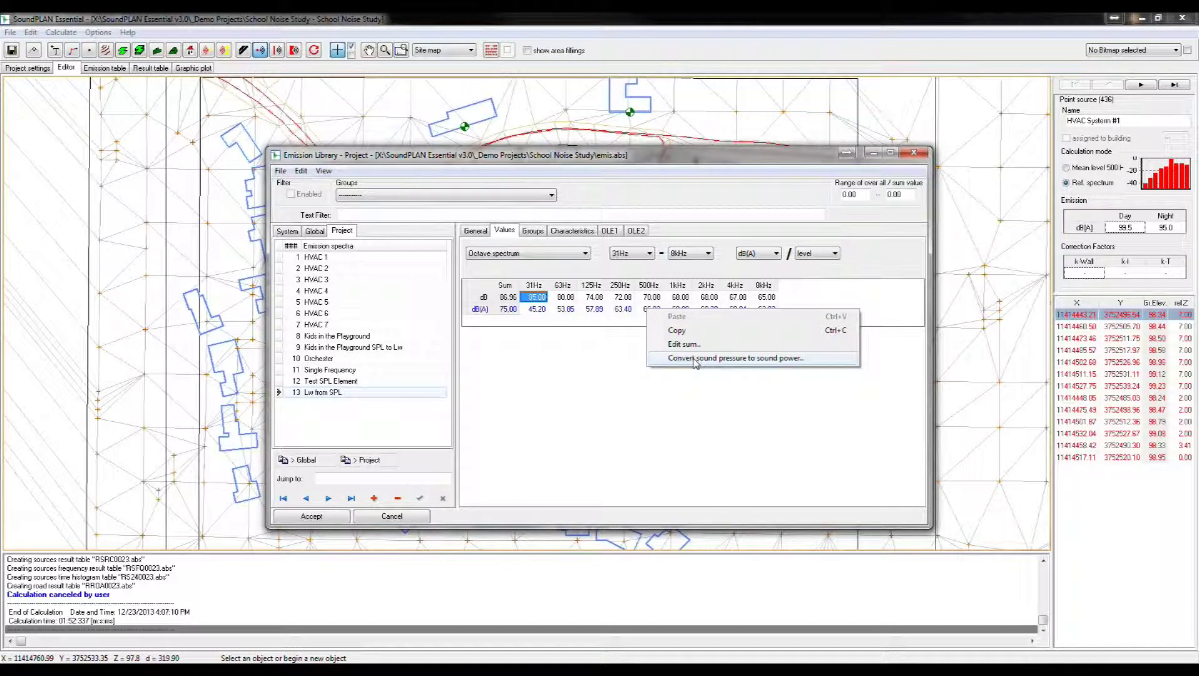
Convert Lw from SPL as a box-shaped machine in half sphere, 0.9 m away, 3 × 1 × 1.5 m
left_click(695, 358)
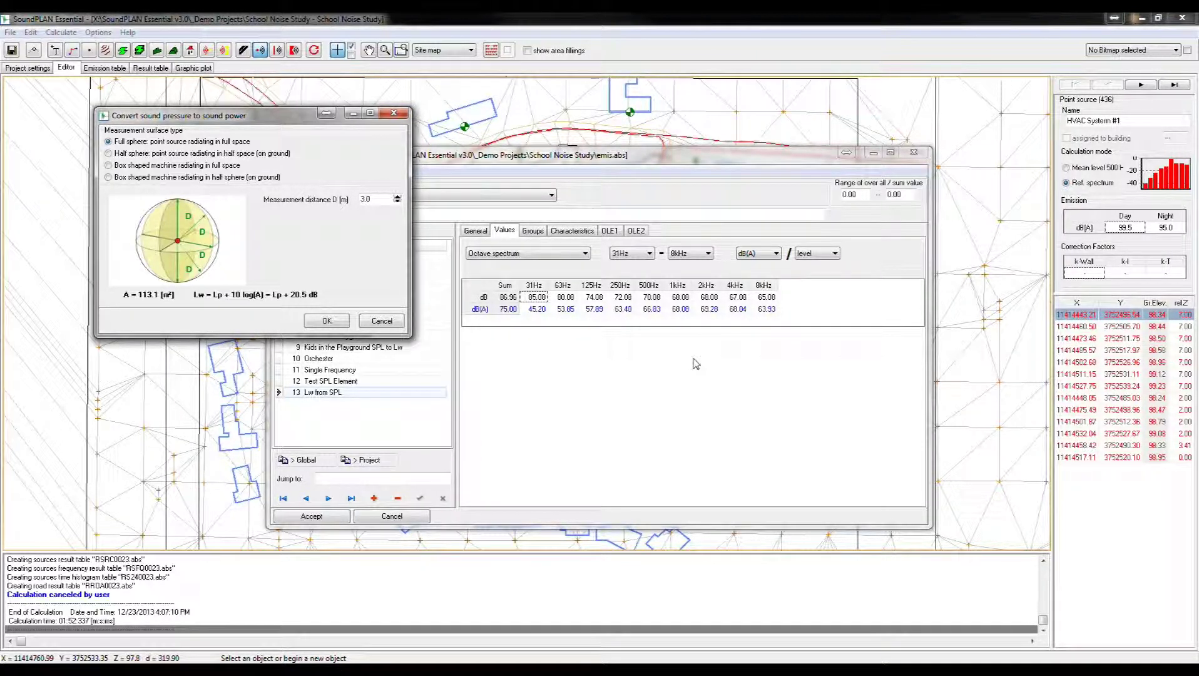
left_click(132, 177)
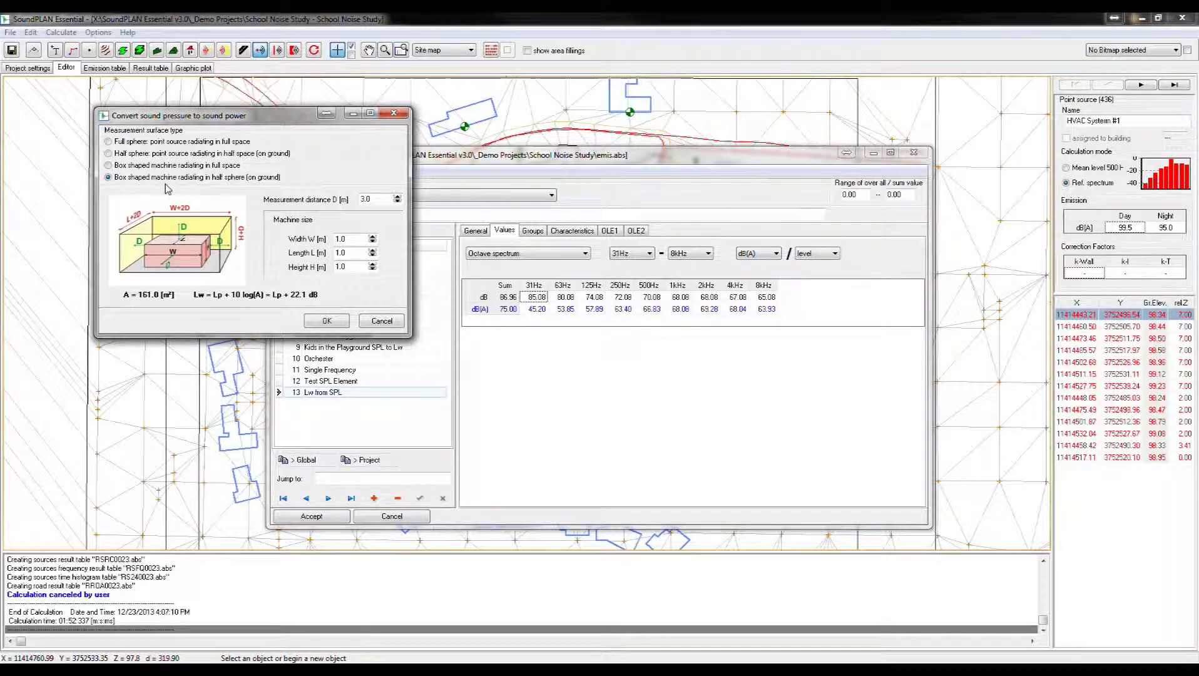
double_click(383, 199)
type(".9")
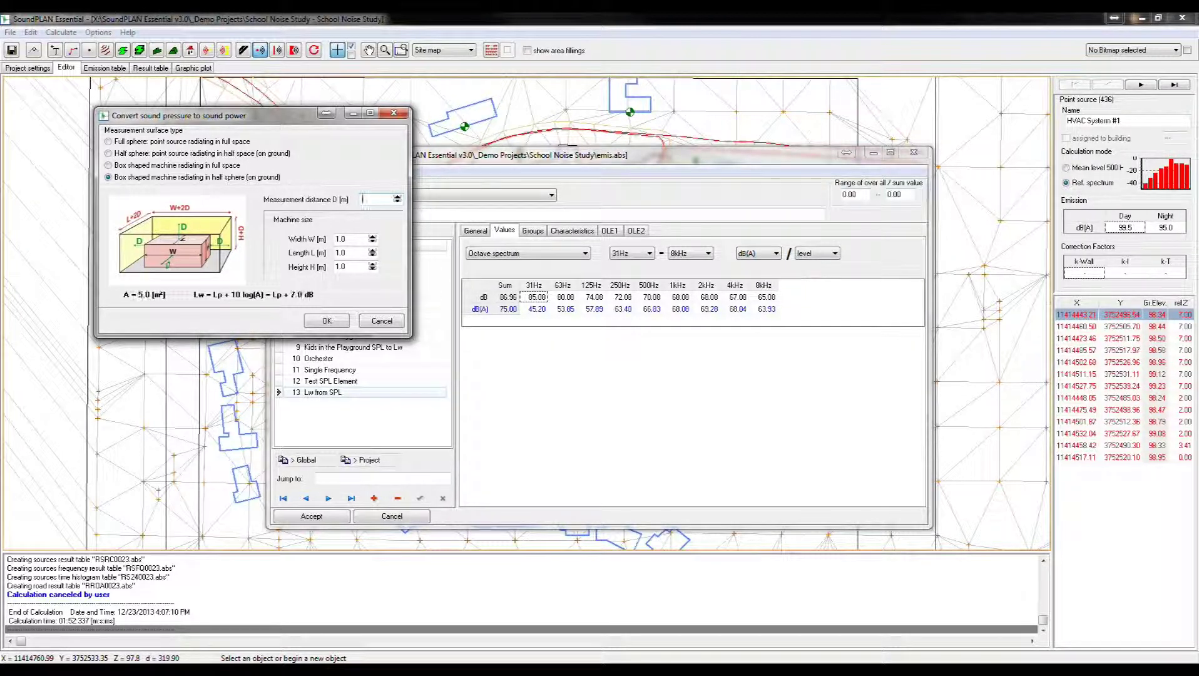
double_click(343, 239)
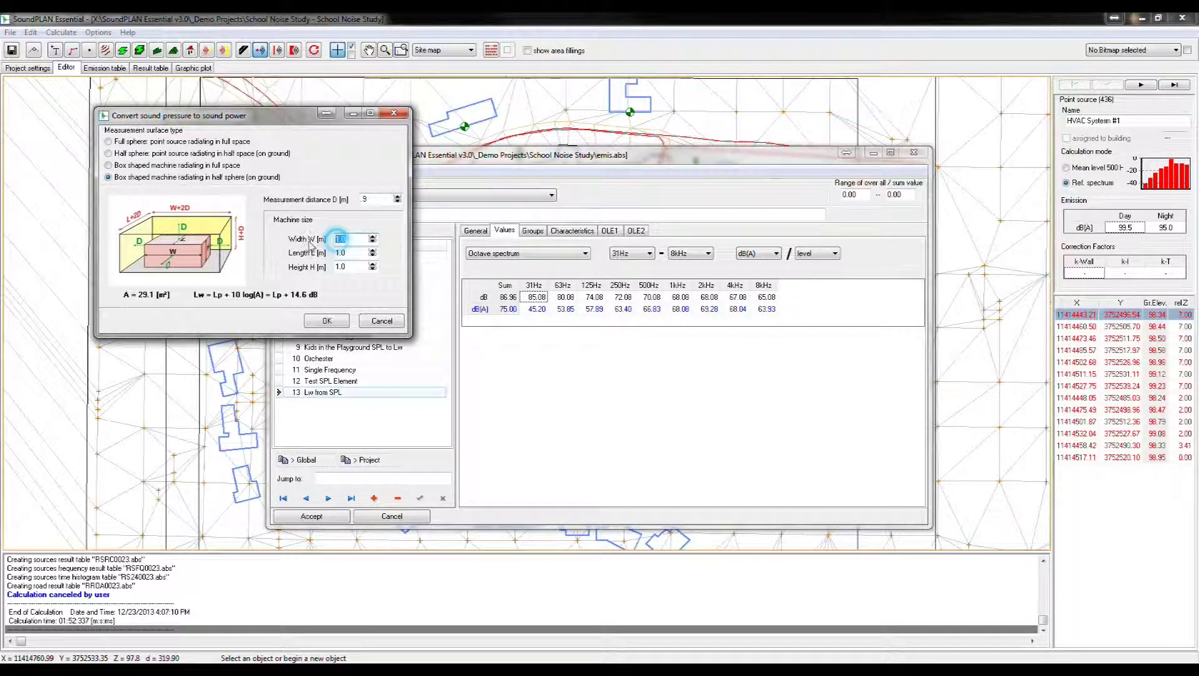
type("3")
left_click(345, 253)
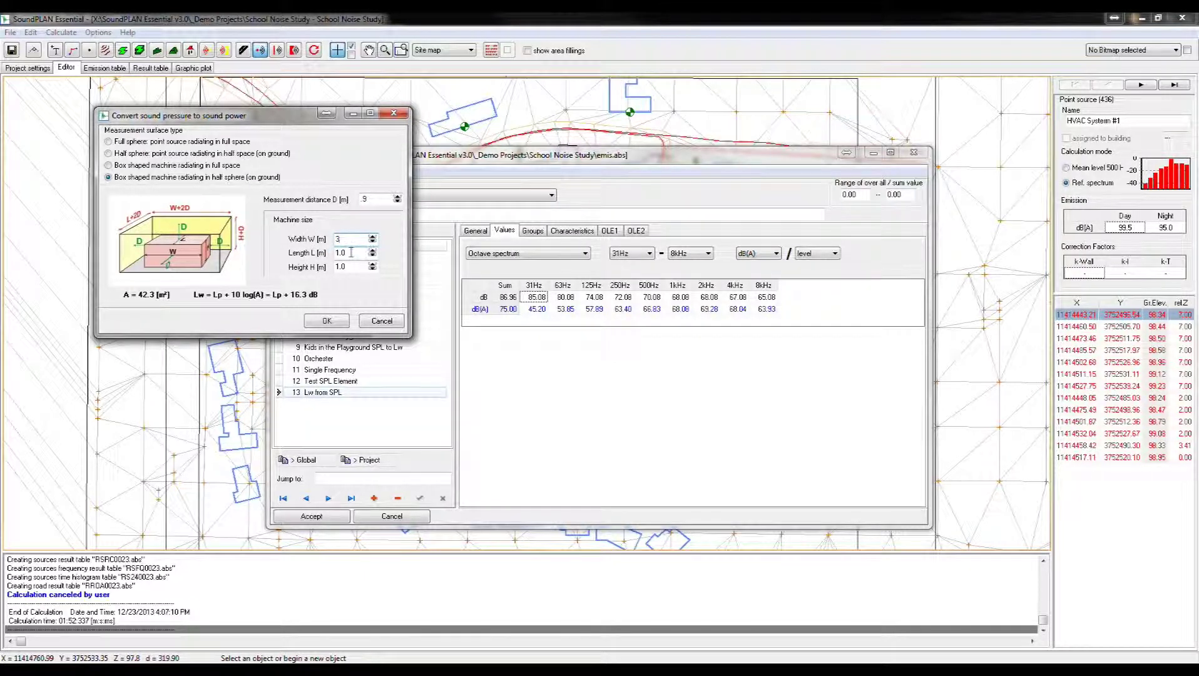
double_click(351, 267)
type("1")
Convert the Lw from SPL spectrum to sound power (+17 dB), review its description, and save the entry
left_click(327, 322)
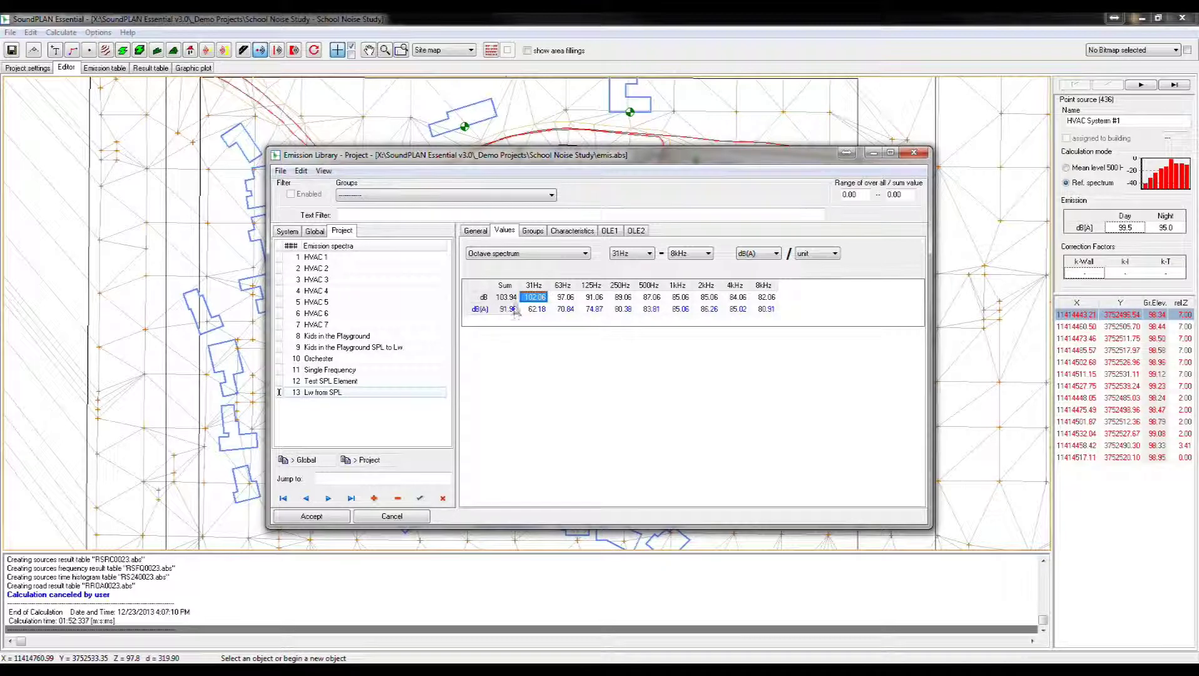
left_click(484, 232)
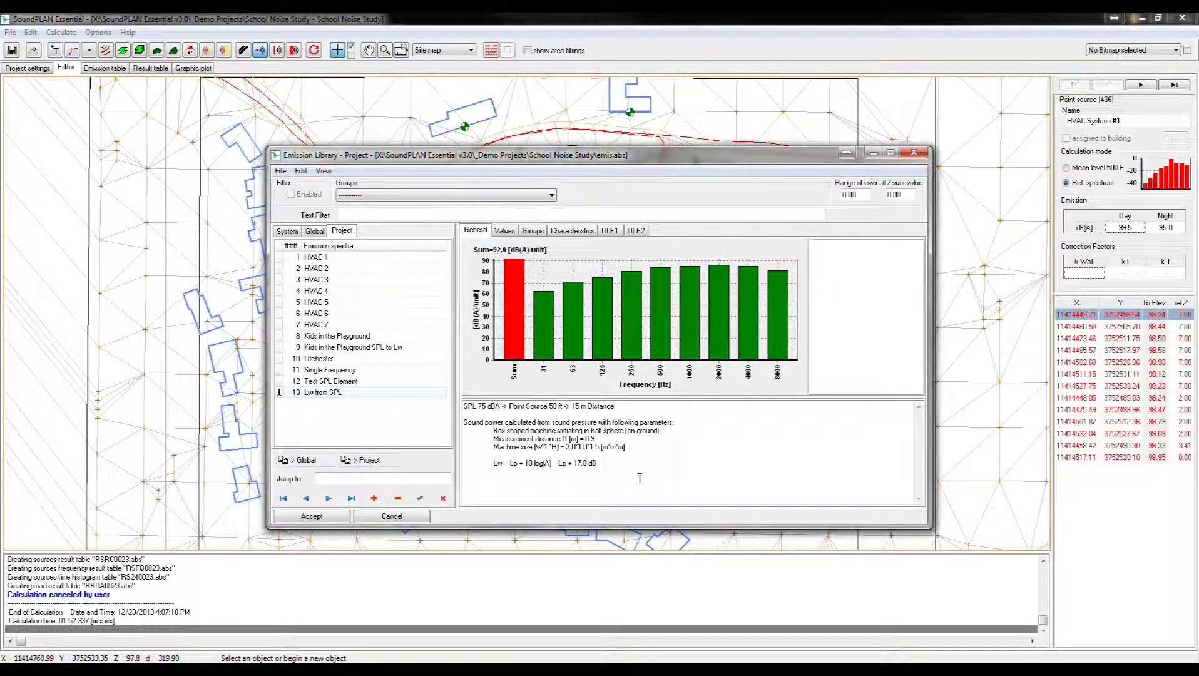
left_click_drag(601, 463, 448, 403)
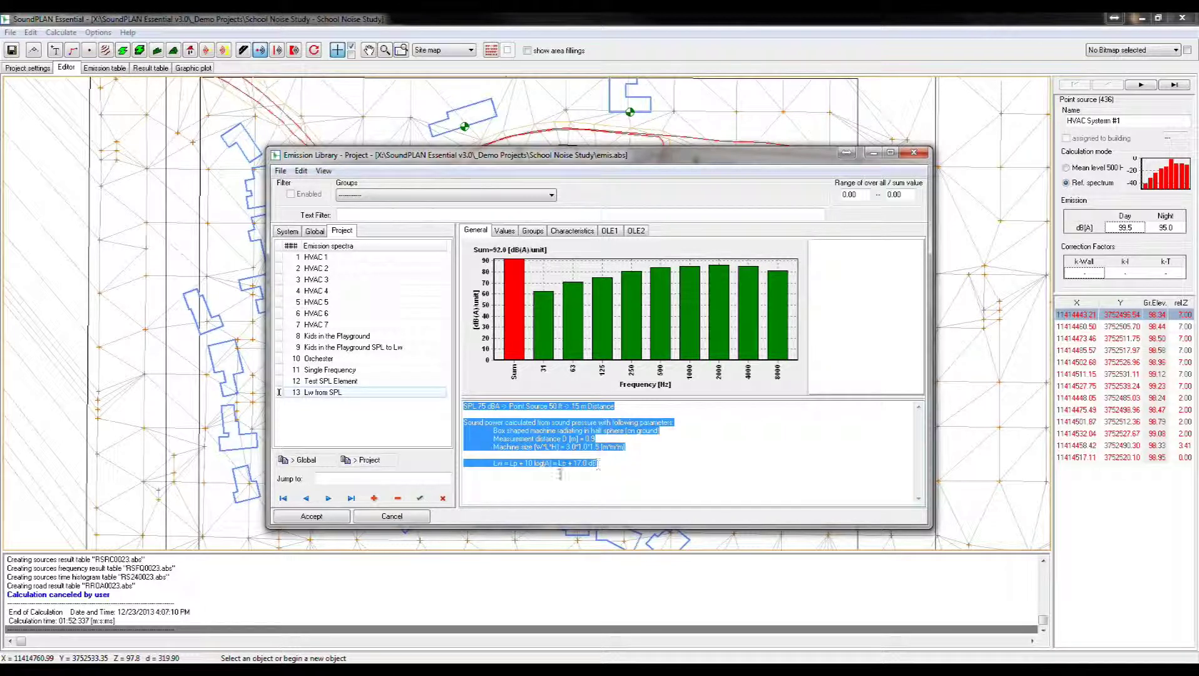
left_click(419, 498)
Accept the emission library, briefly reopen and reposition it, then close it again
left_click(311, 516)
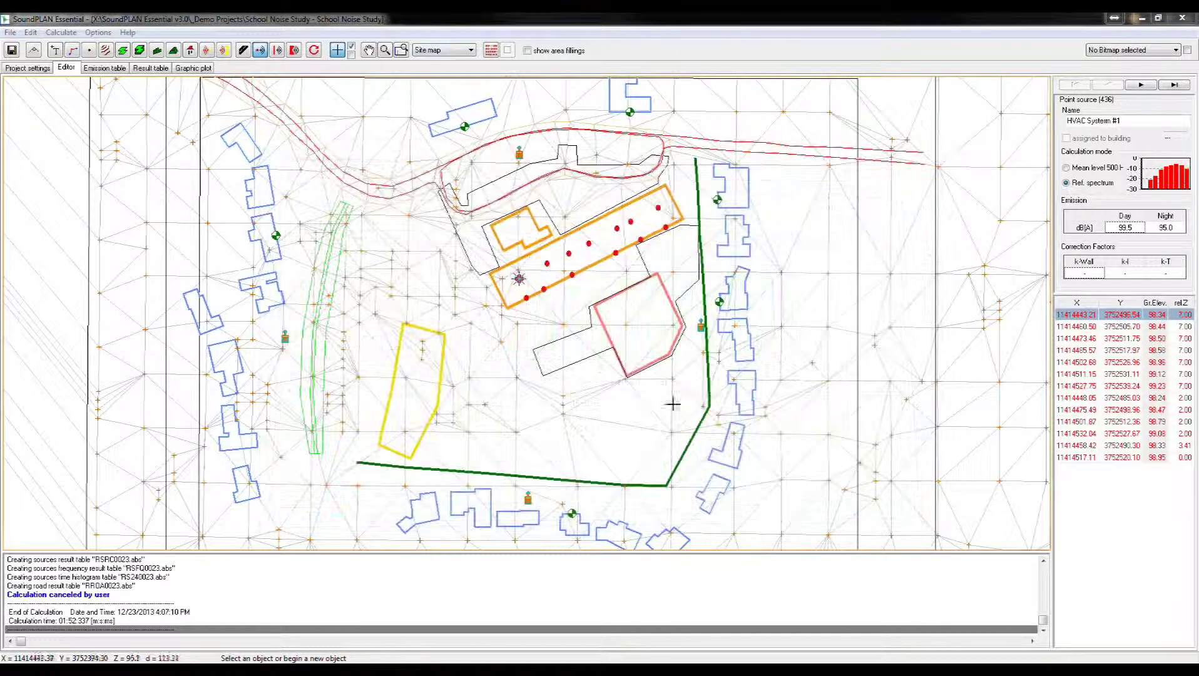
left_click(1170, 182)
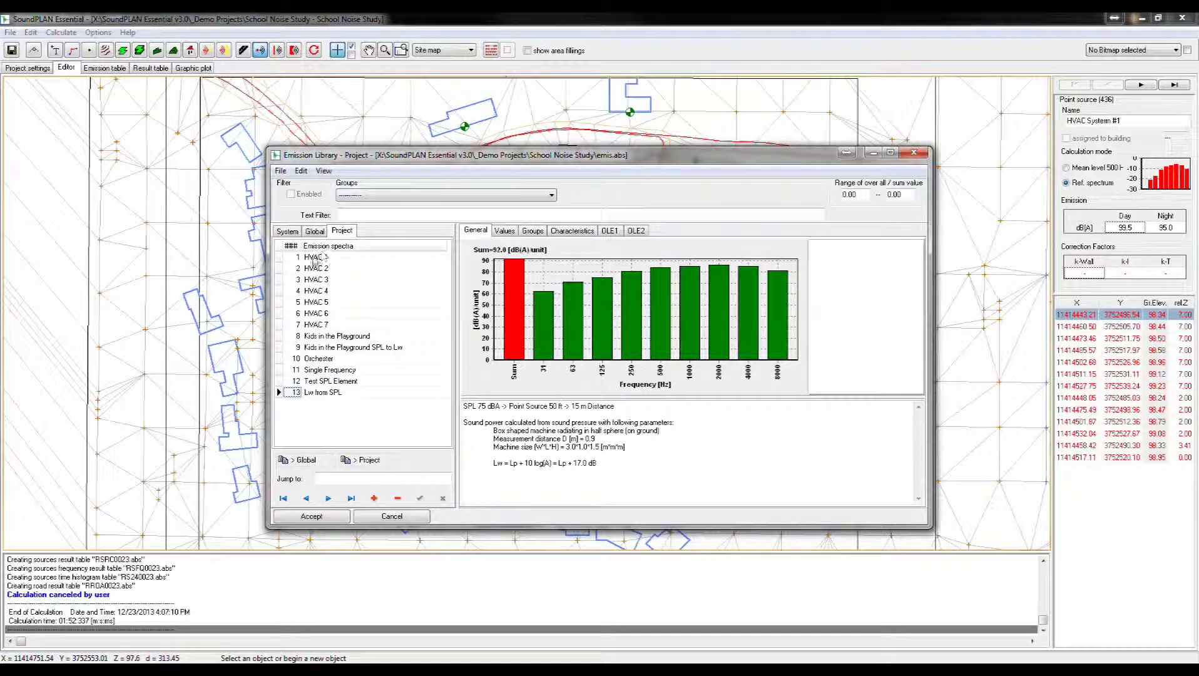
left_click_drag(807, 164, 847, 170)
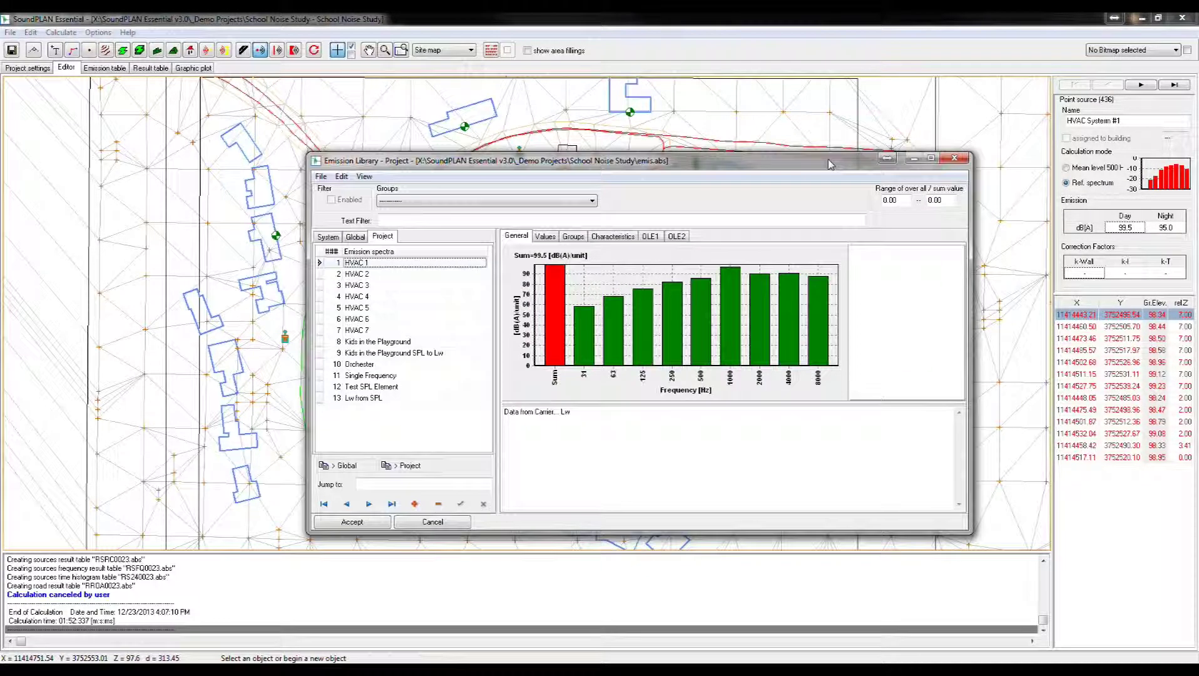
left_click(363, 523)
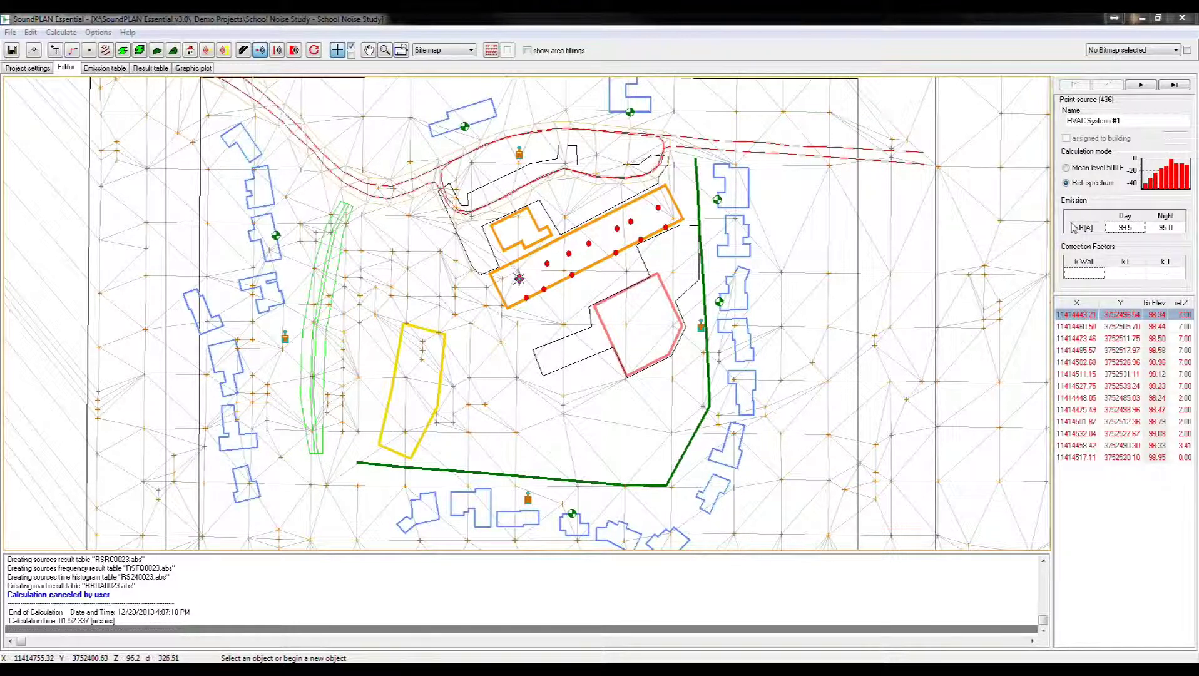
Check HVAC System #1's Day 99.5 and Night 95.0 emission values in the side panel
double_click(1127, 225)
key("Tab")
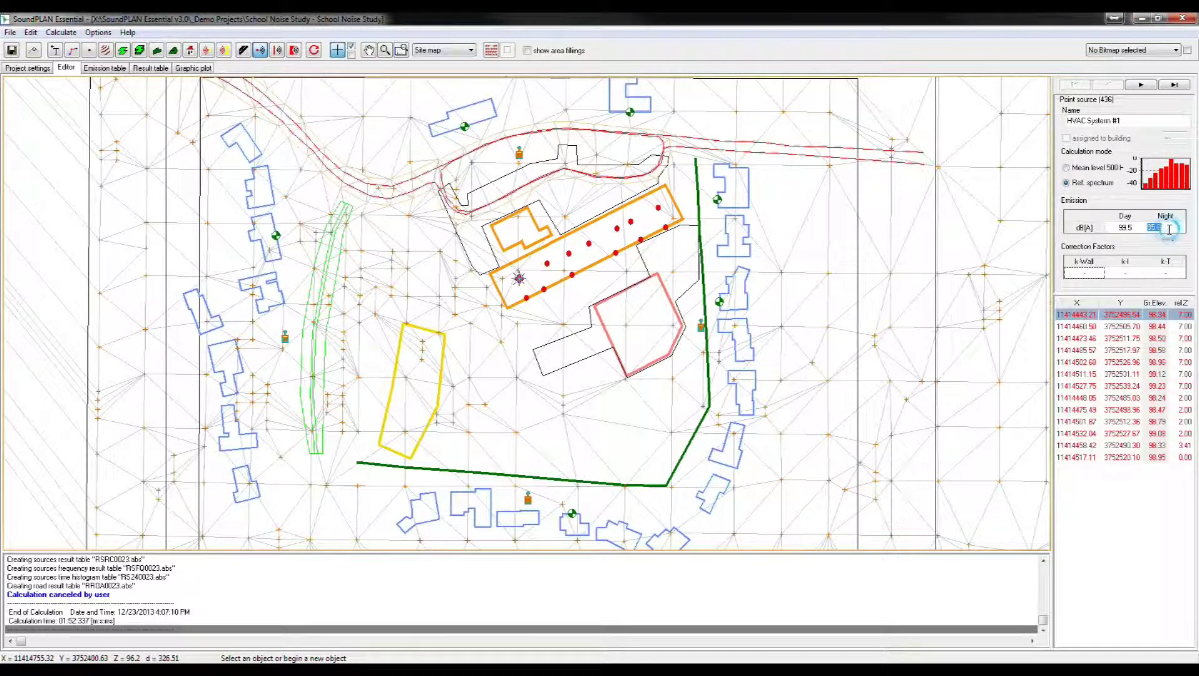
double_click(1126, 228)
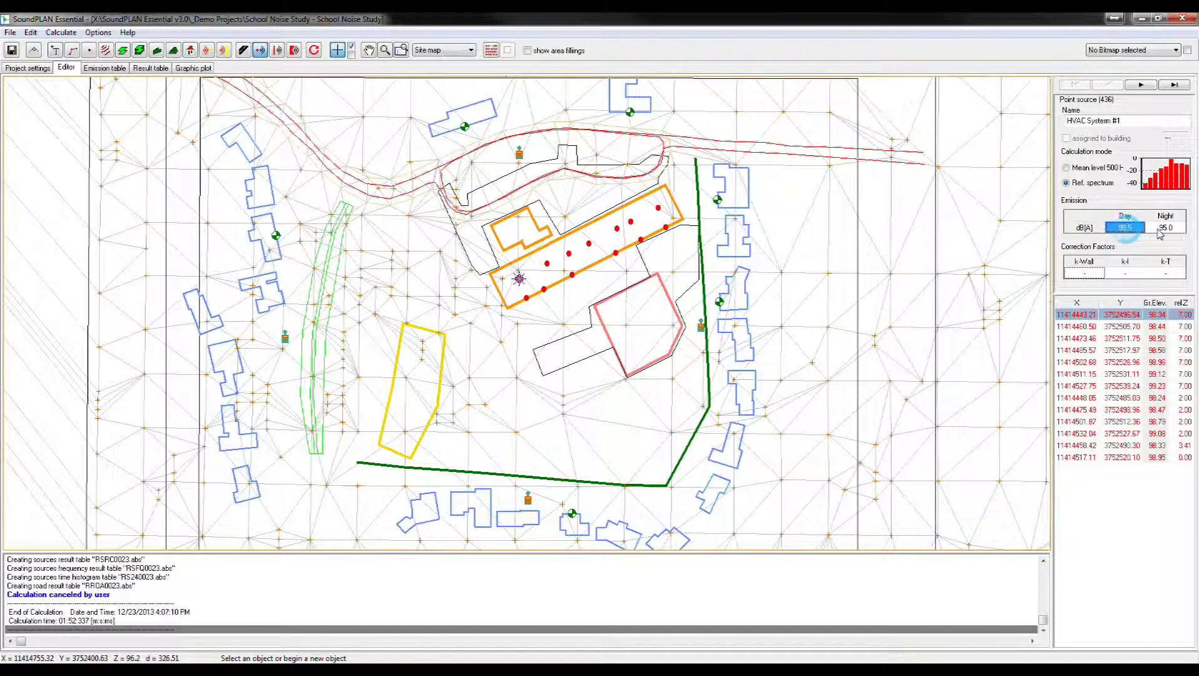
Place point source Wall Unit #14 on the orange building's facade, 5 m along the wall, 3 m high
left_click(261, 51)
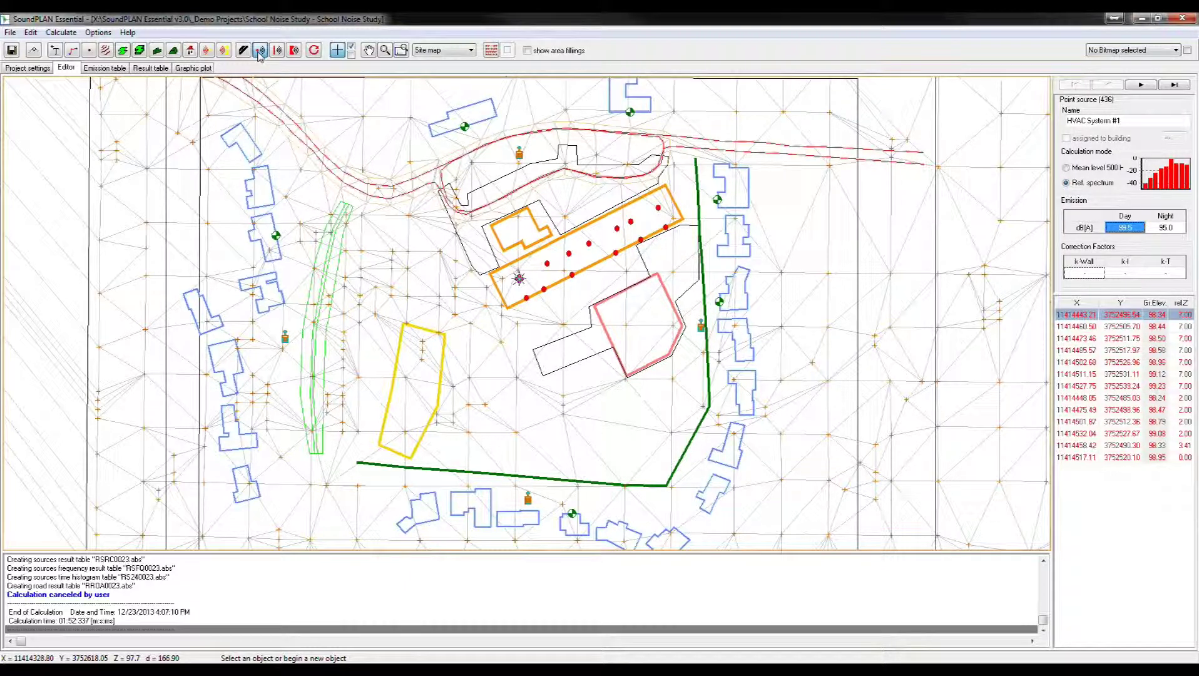
left_click(259, 50)
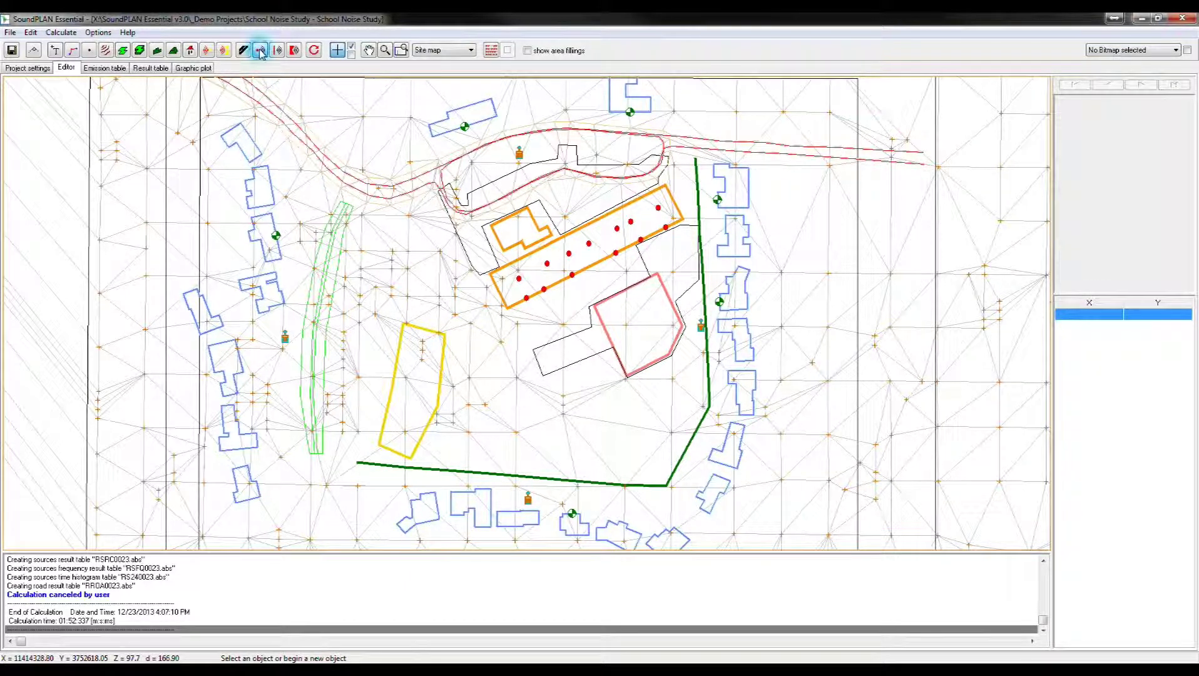
left_click(498, 290)
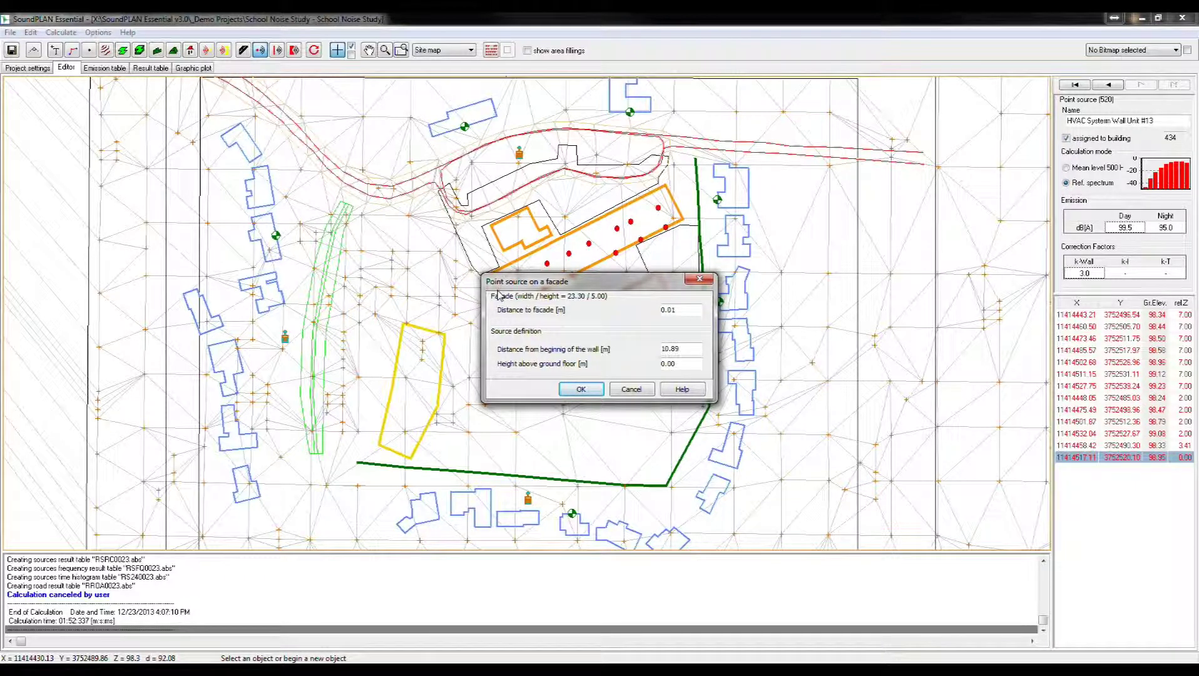
left_click_drag(684, 349, 622, 355)
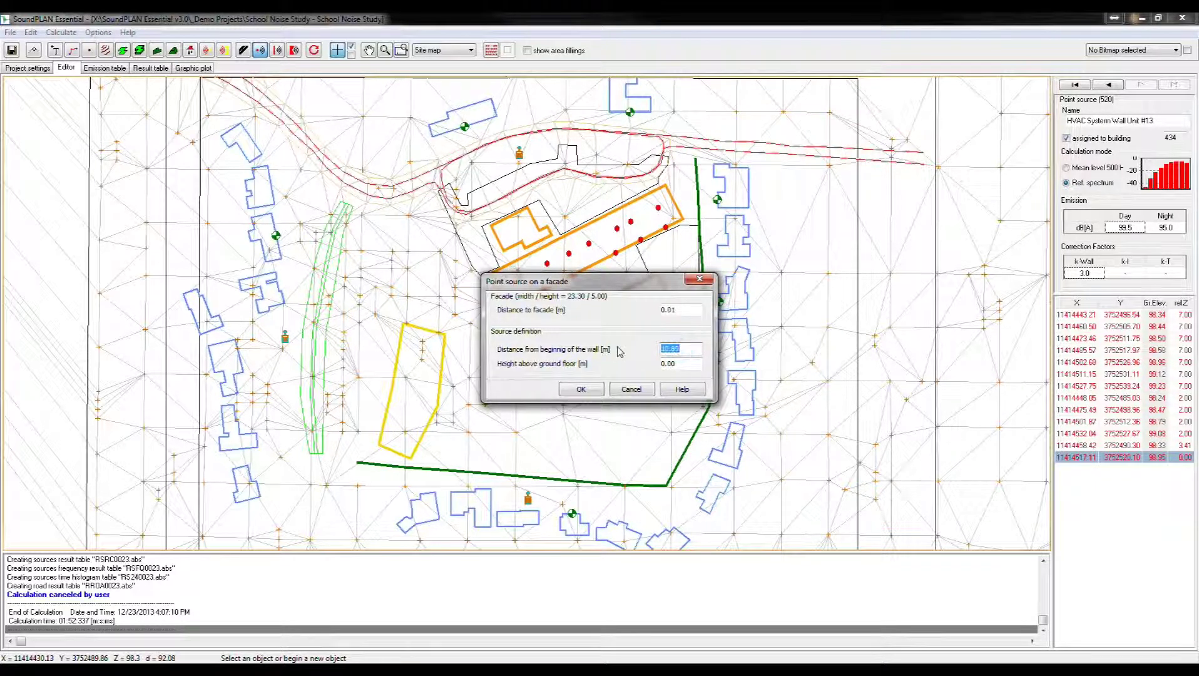
type("5")
key("Tab")
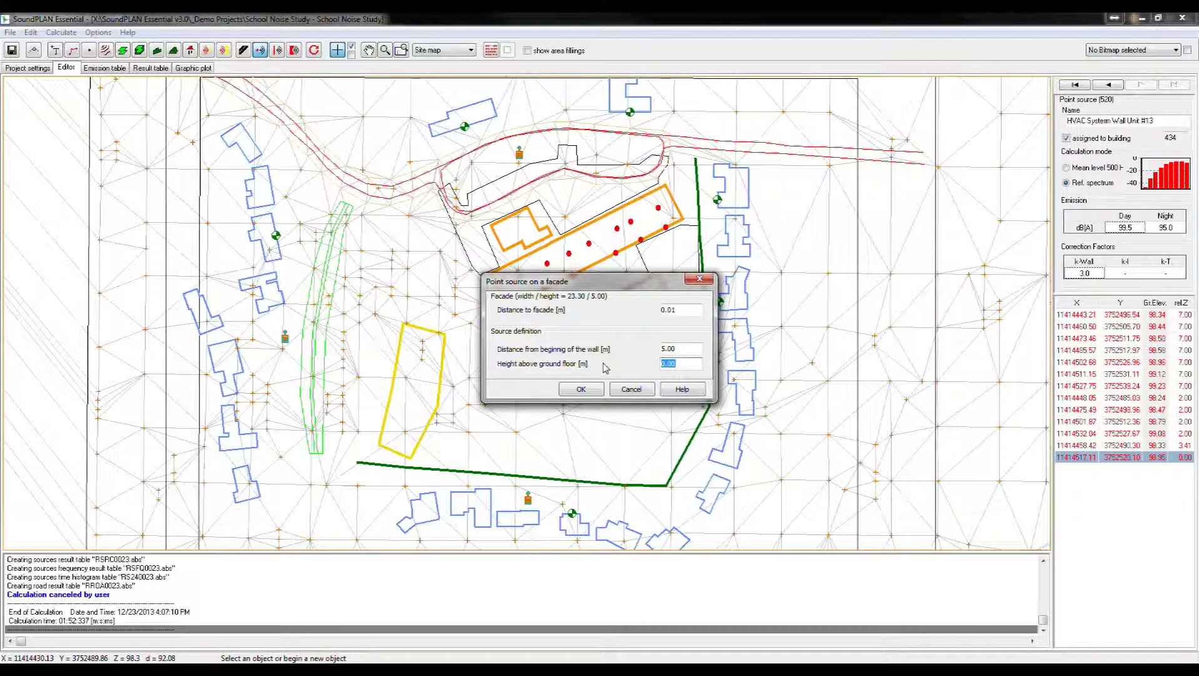
type("3")
left_click(591, 391)
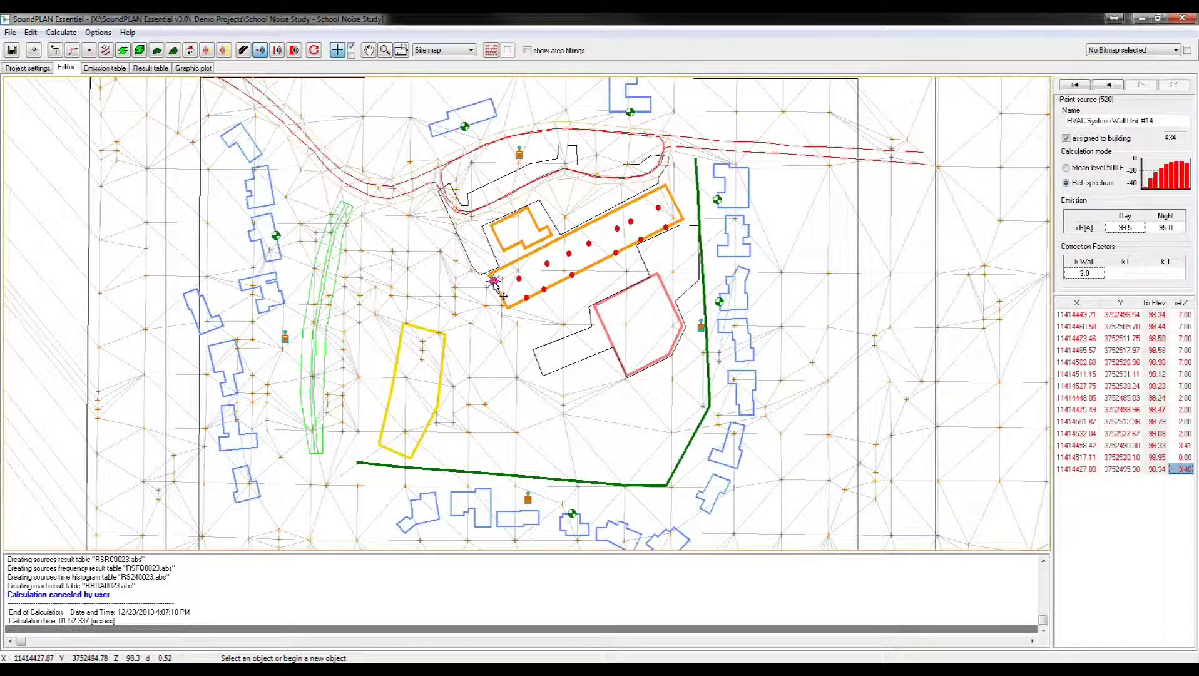
left_click(1170, 121)
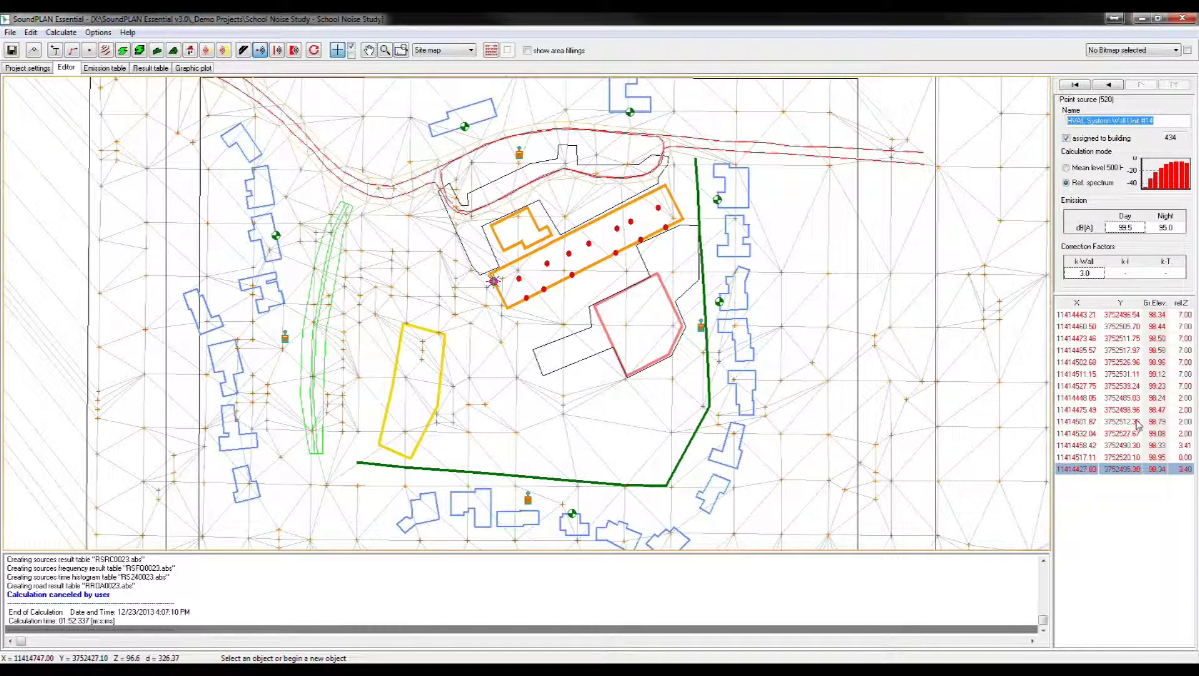
Delete the newly added point source #14
key("Delete")
left_click(1081, 471)
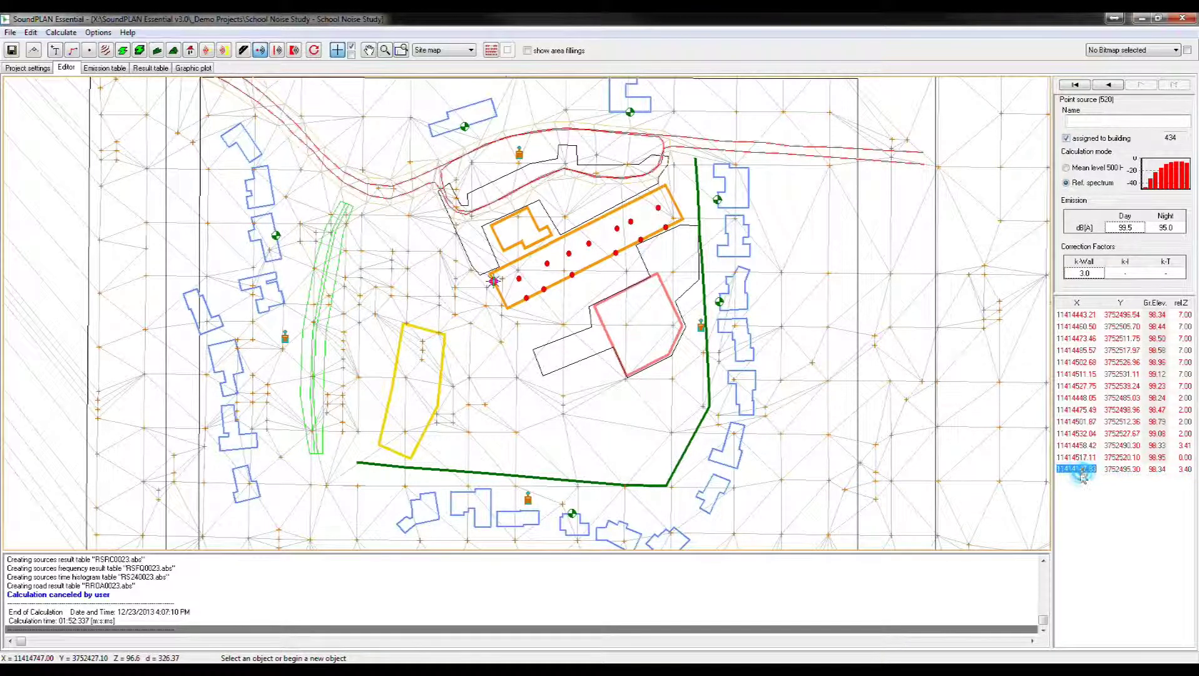
left_click(1126, 470)
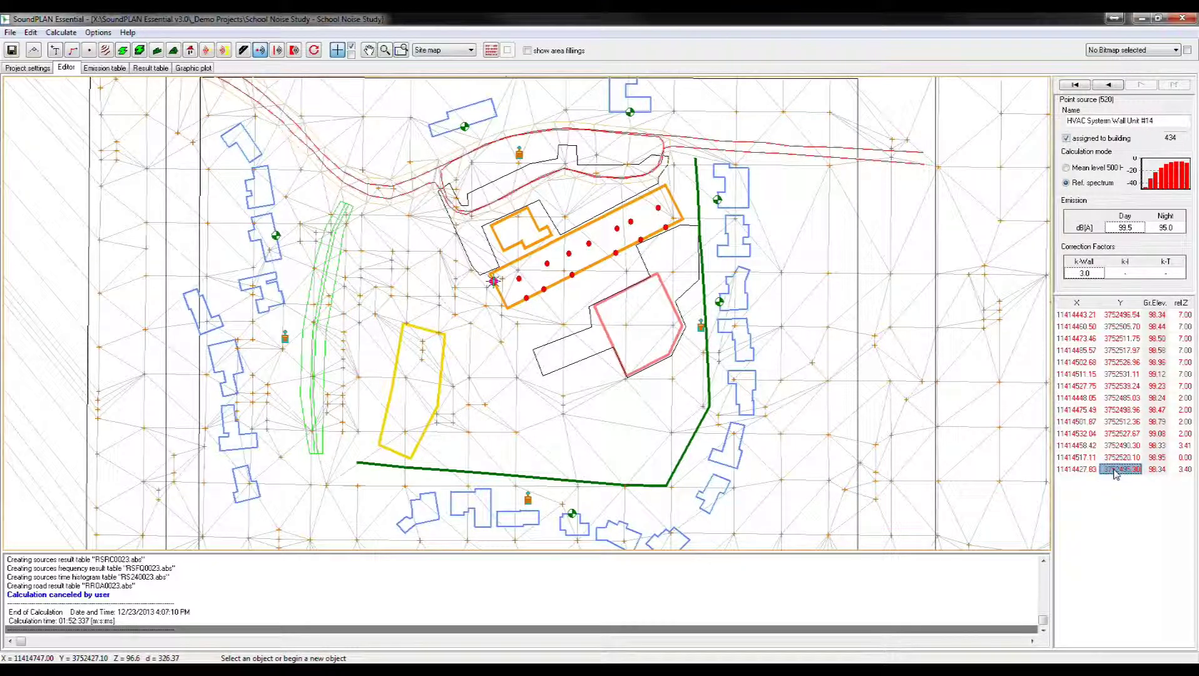
key("Delete")
Step through the sources from HVAC System #1 to Wall Unit #9, then pick the area source tool
left_click(1120, 445)
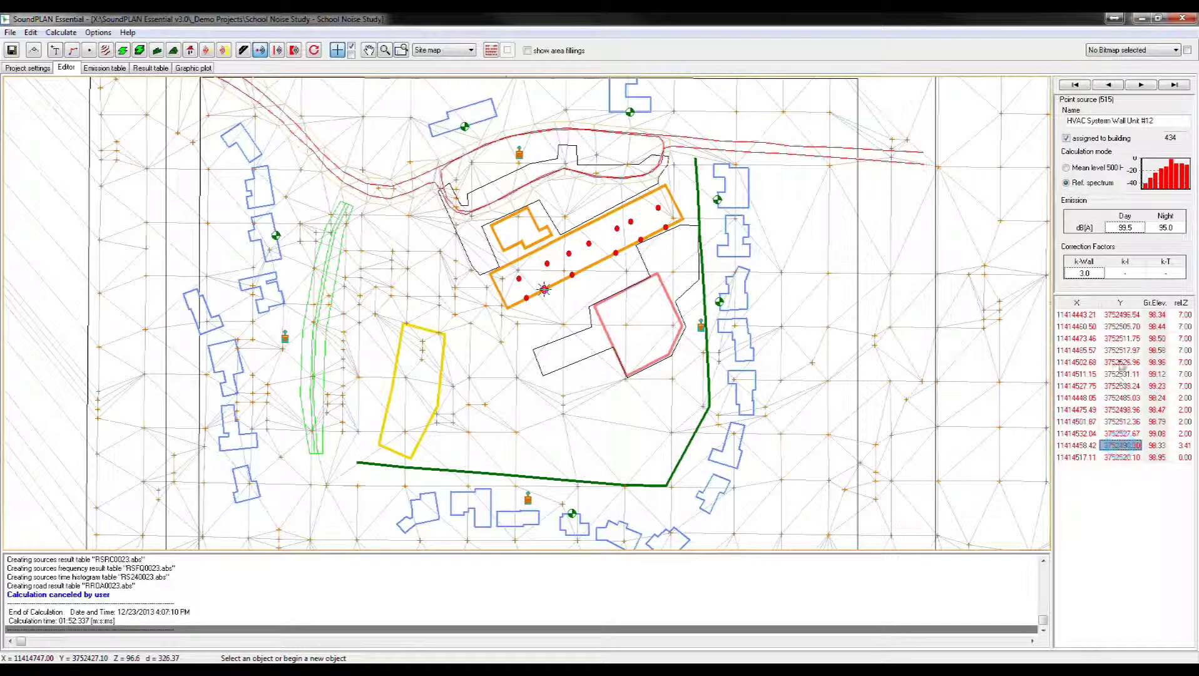
left_click(1120, 315)
left_click(1125, 327)
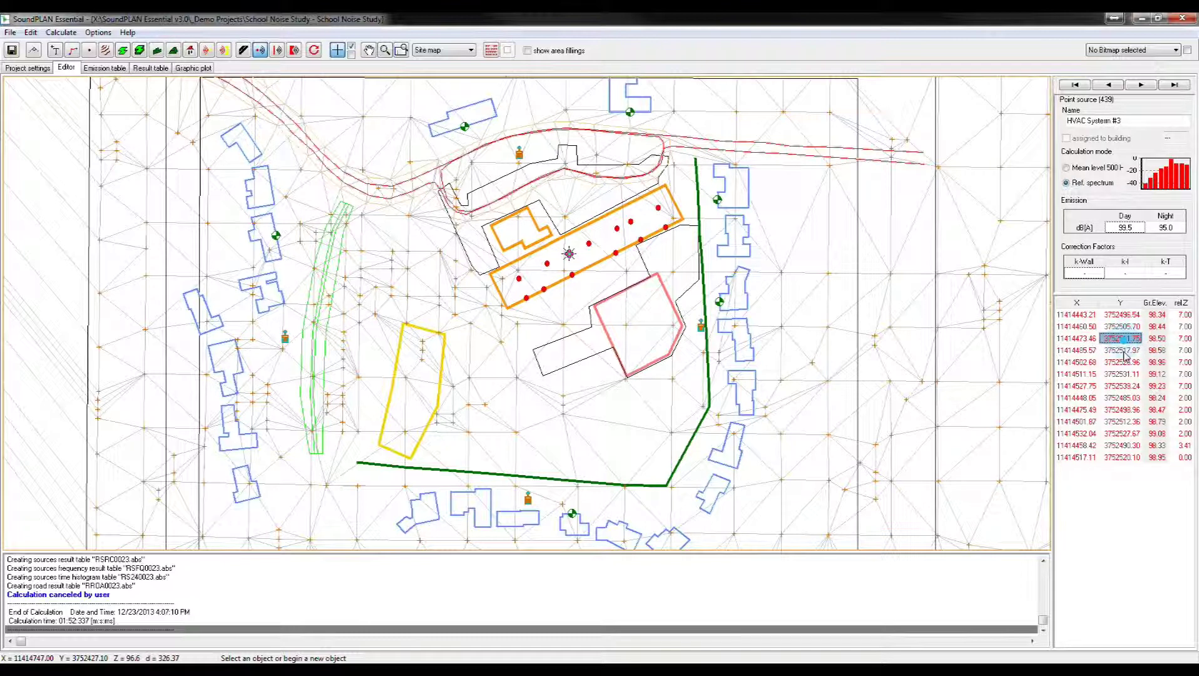
left_click(1125, 339)
left_click(1125, 350)
left_click(1125, 363)
left_click(1125, 374)
left_click(1125, 386)
left_click(1125, 398)
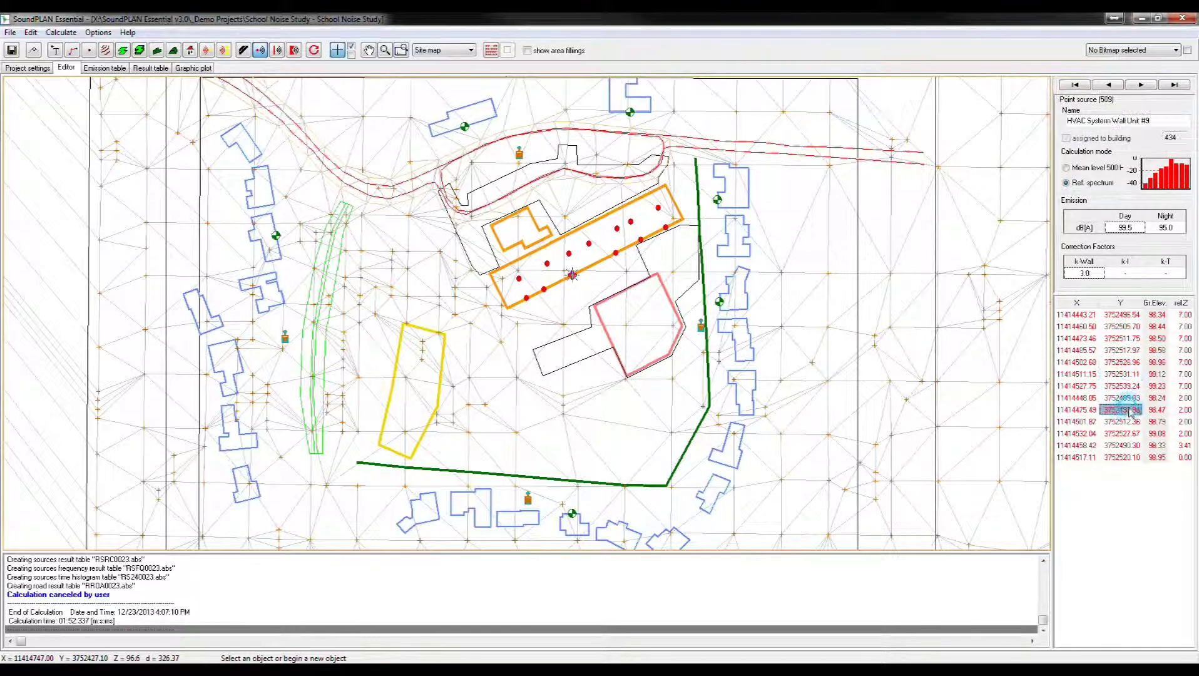
left_click(1125, 410)
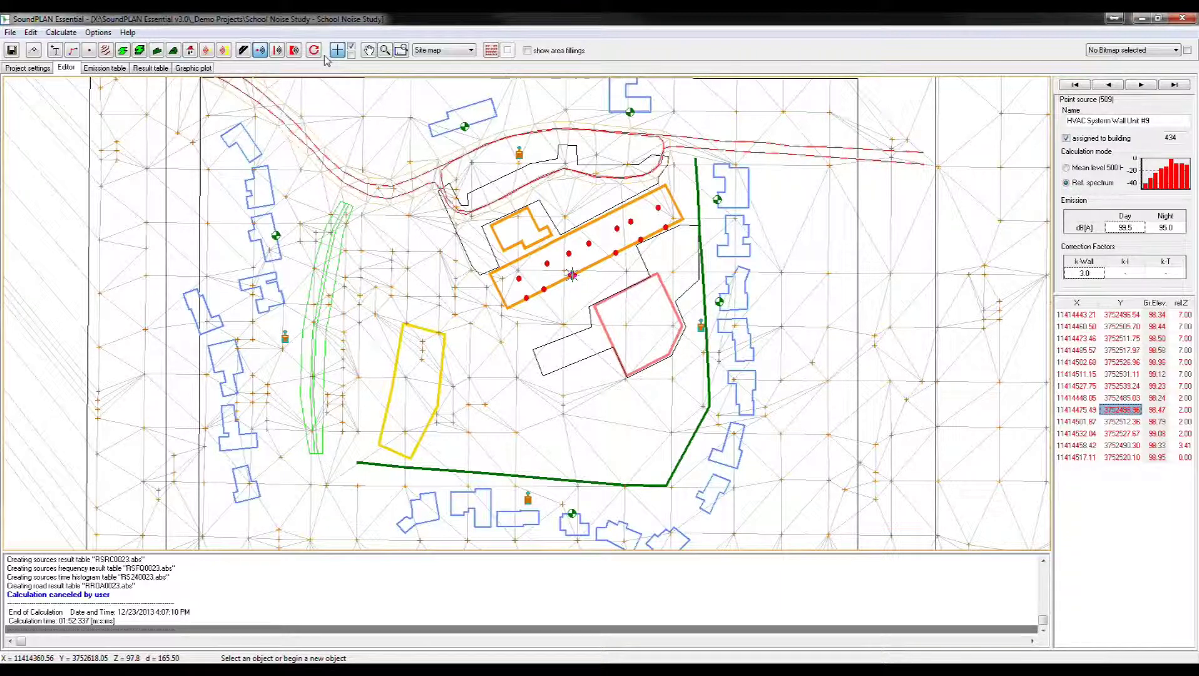
left_click(295, 50)
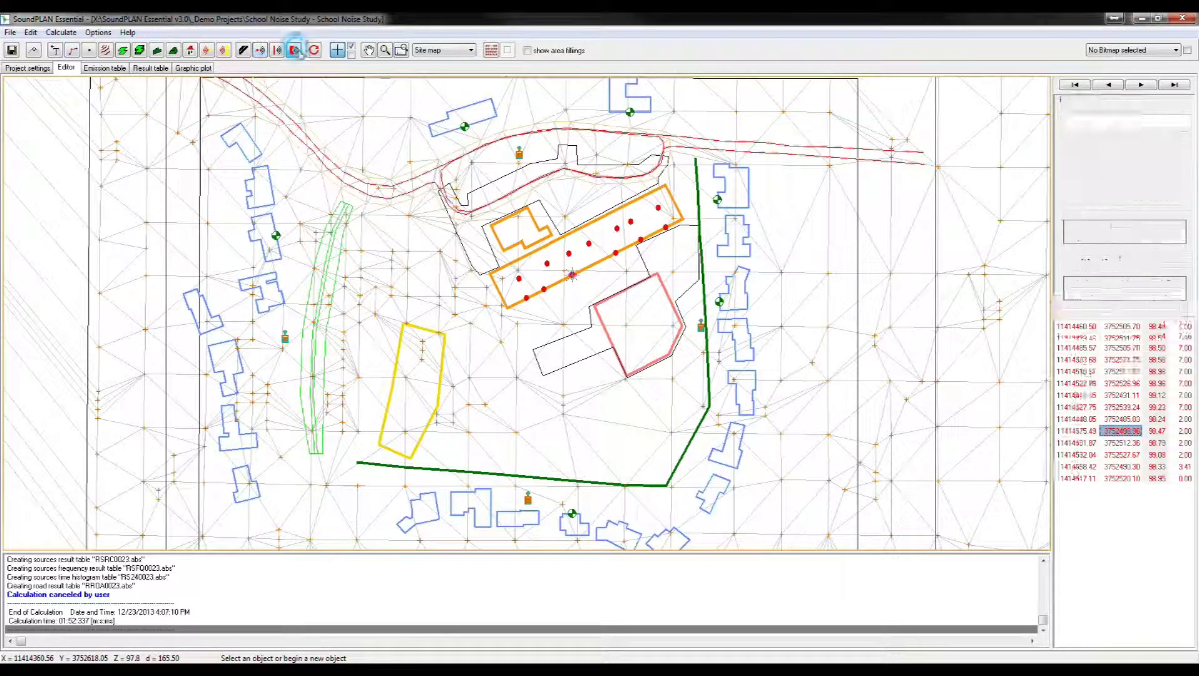
Add an area source over the complete 23.30 × 5.00 m facade and name it 'Wall Radiating Noise from Inside'
left_click(493, 282)
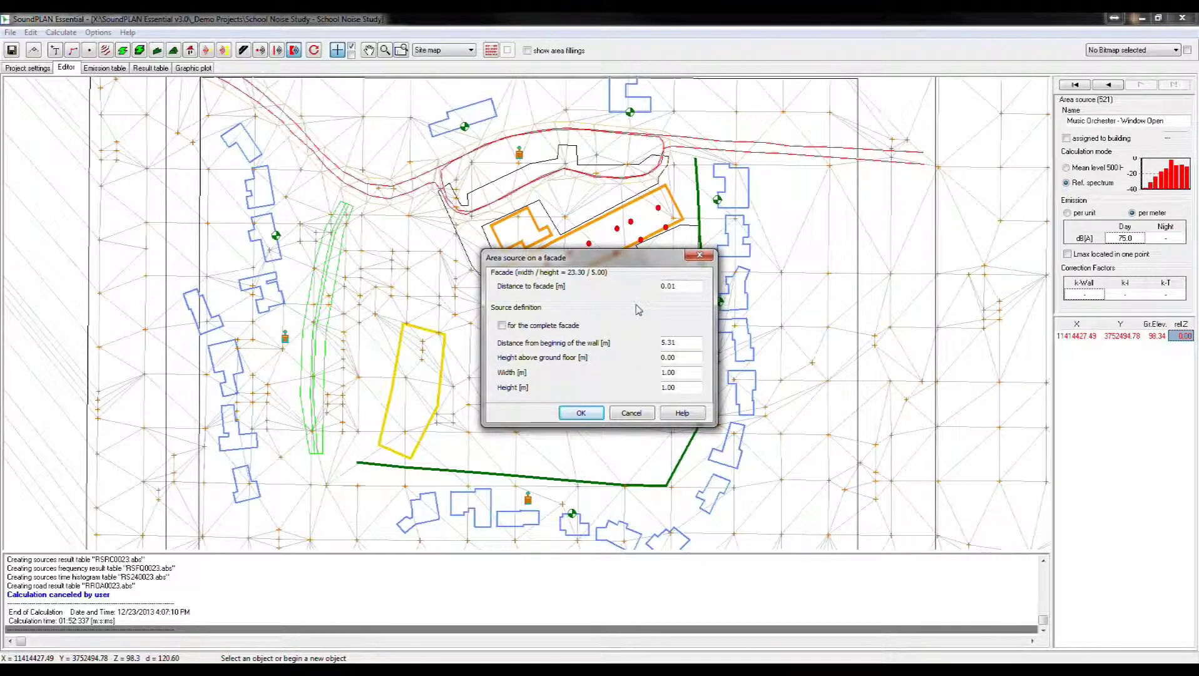
left_click(502, 326)
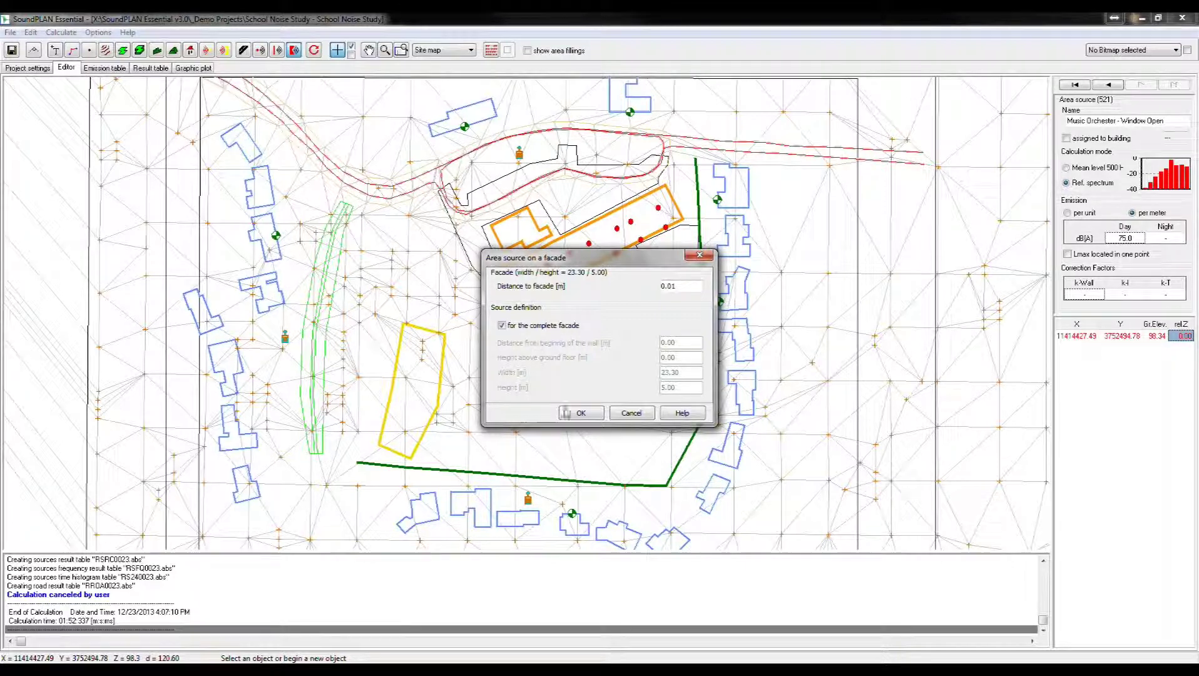
left_click(581, 413)
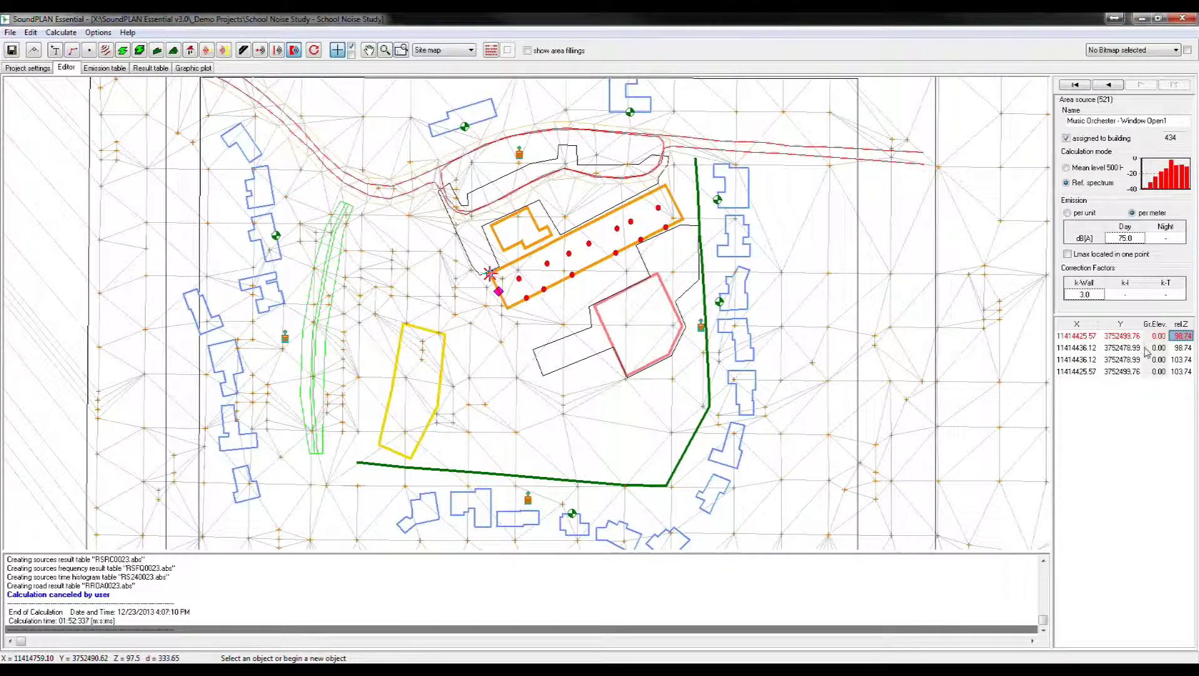
left_click(1181, 120)
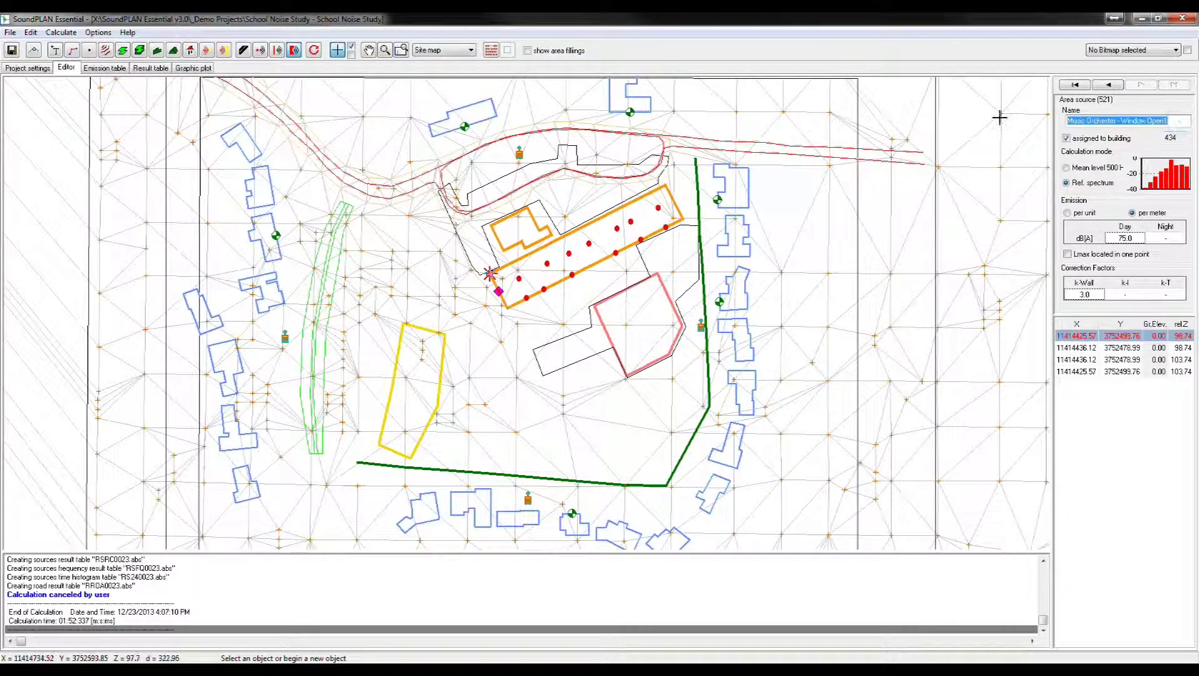
type("Wall")
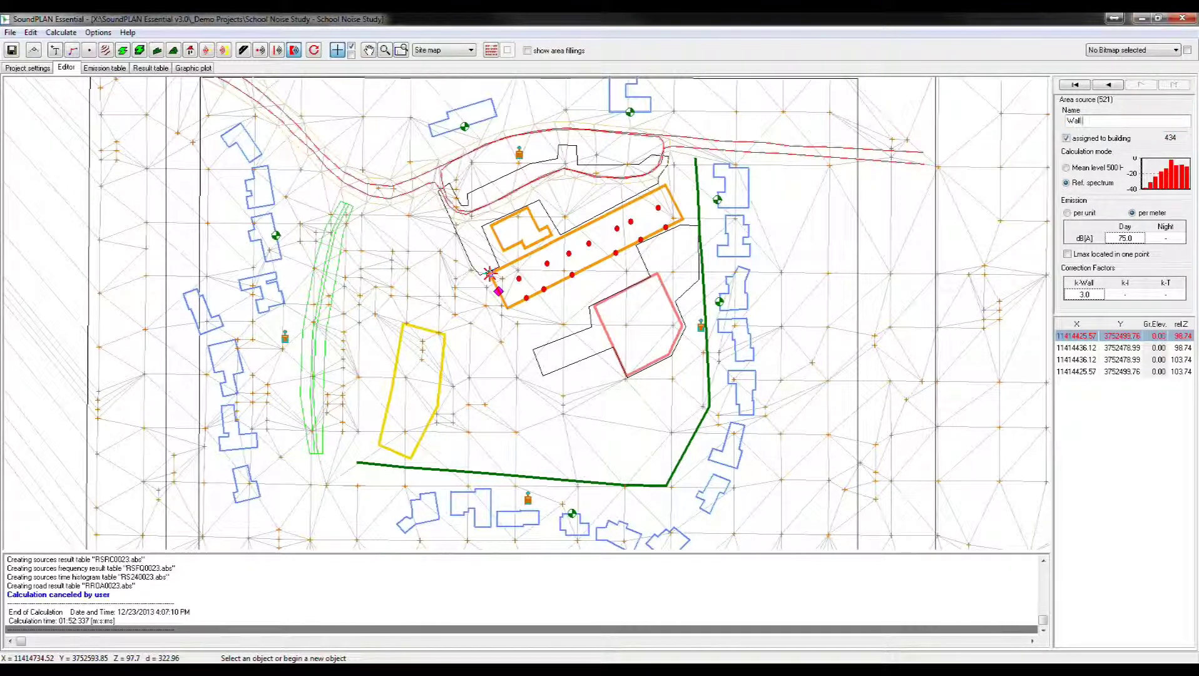
type(" Radiating Noise from Inside")
Set the area source's daytime emission to 40 dB(A), correcting an initial entry of 45
left_click(1137, 239)
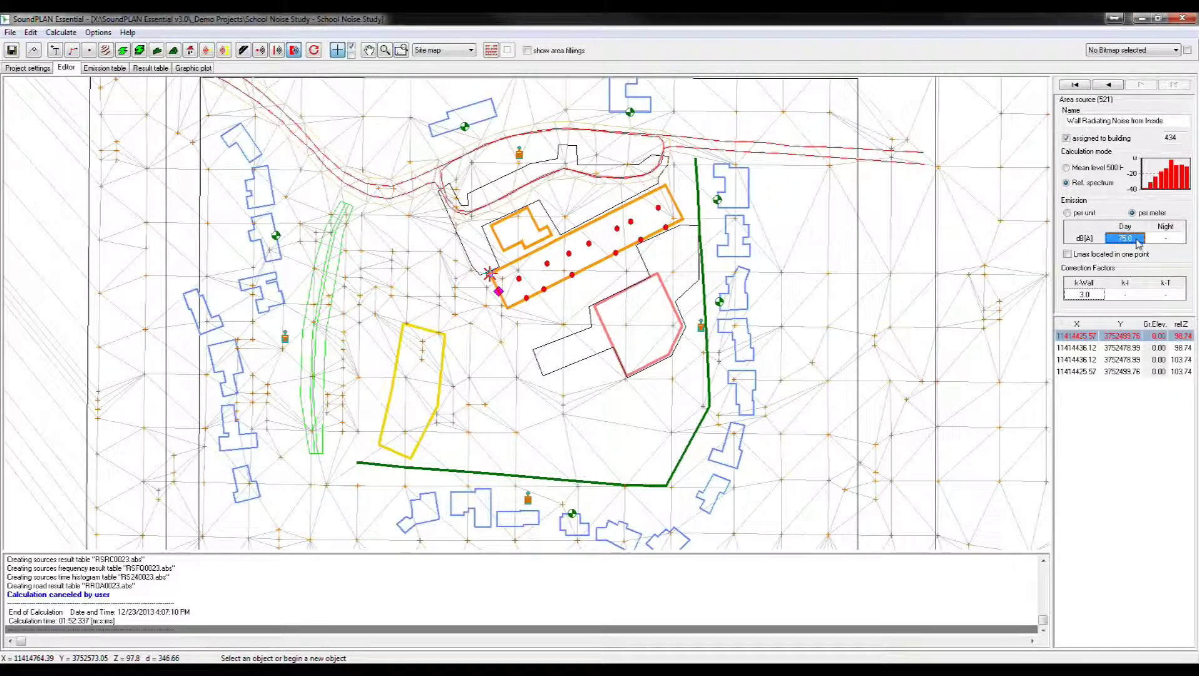
type("45")
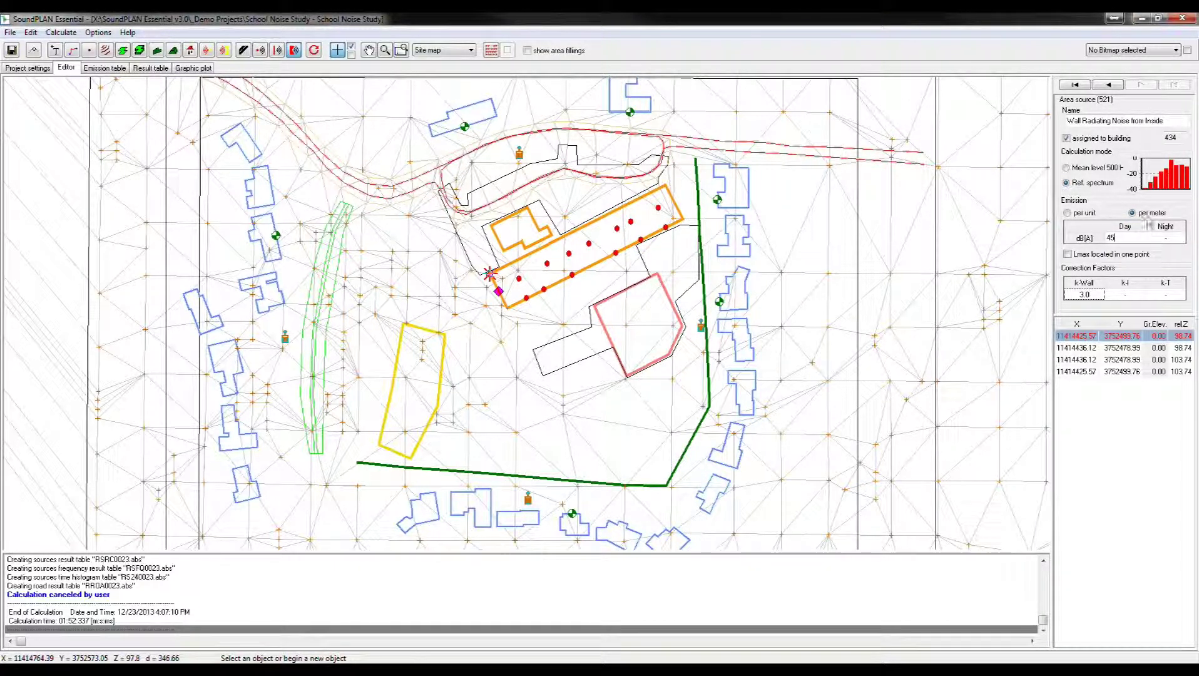
left_click(1117, 238)
type("40")
left_click(471, 50)
left_click(453, 77)
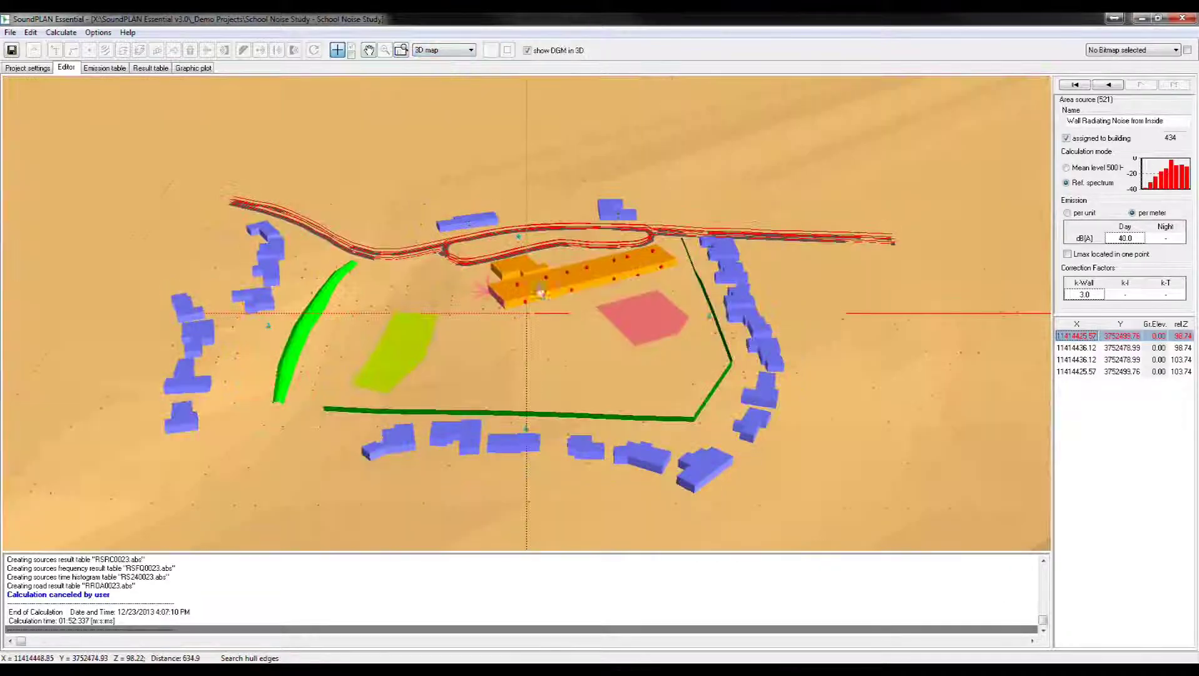
scroll(514, 310, "up", 5)
scroll(450, 288, "up", 2)
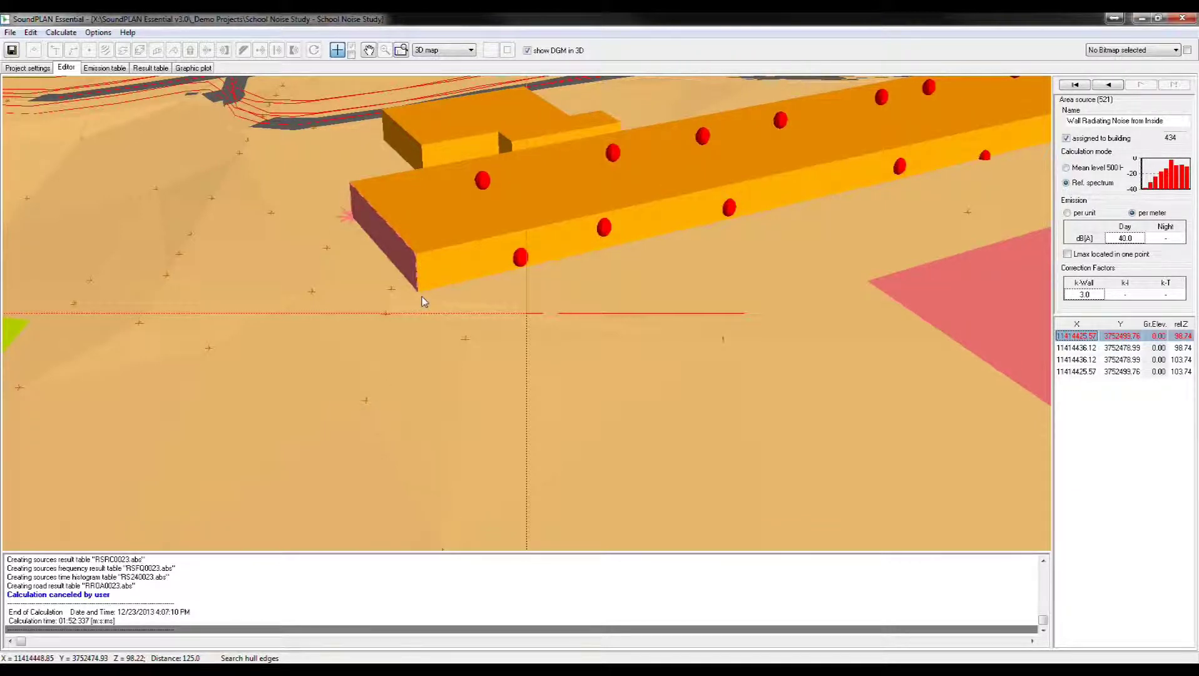
scroll(423, 302, "down", 6)
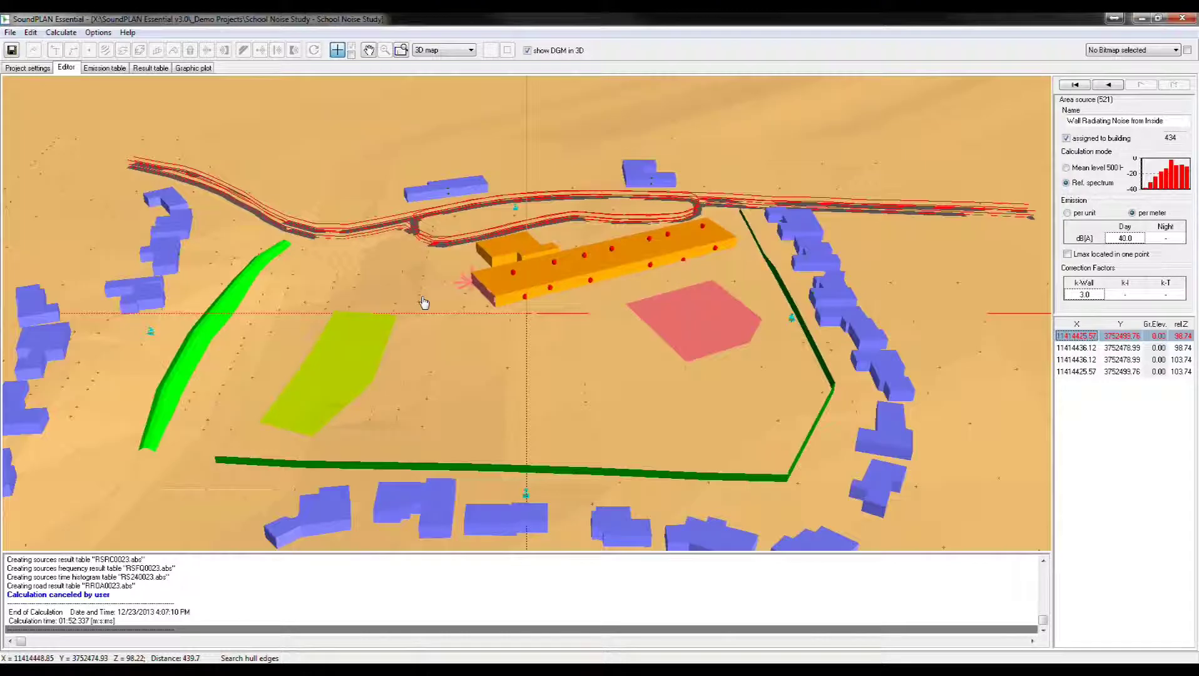
scroll(423, 302, "down", 2)
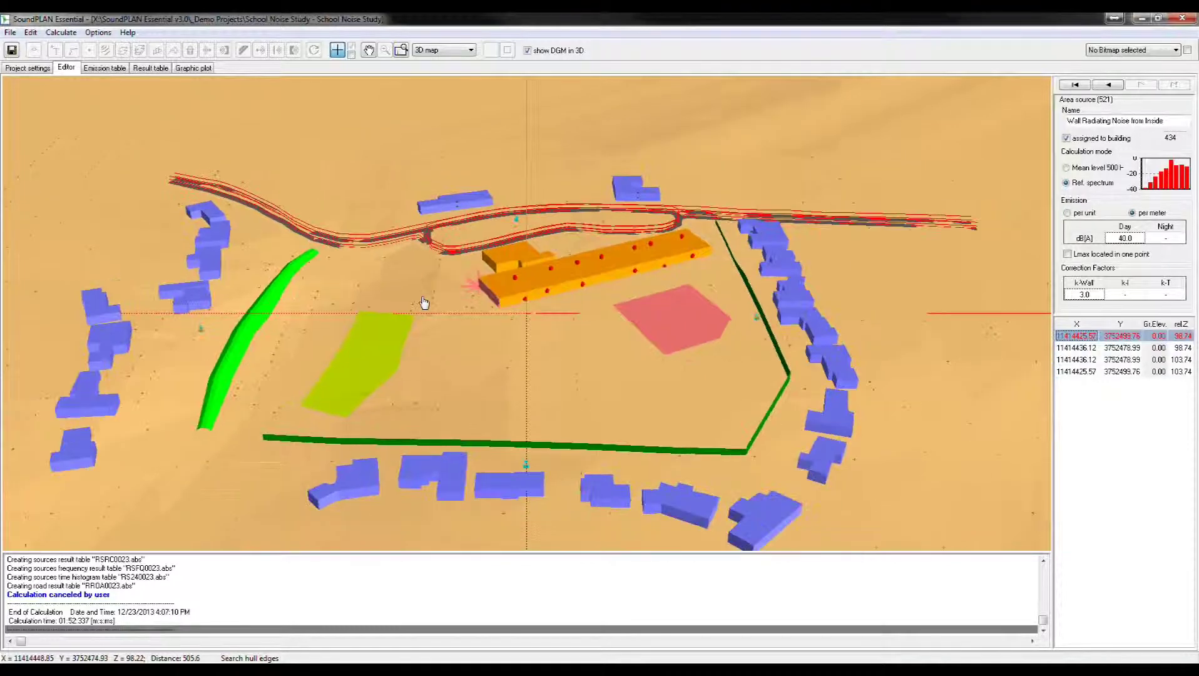
left_click(461, 50)
left_click(459, 62)
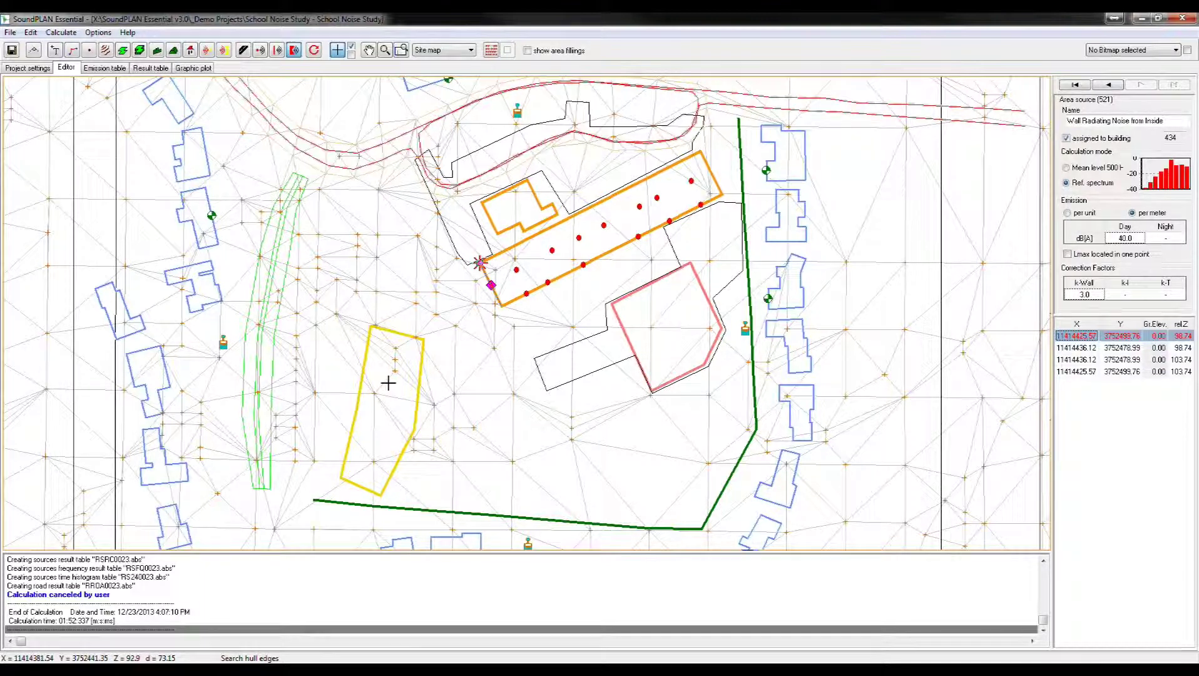
Shift the yellow attenuation area slightly, then rotate it with the green strip around its top-left corner
left_click(418, 393)
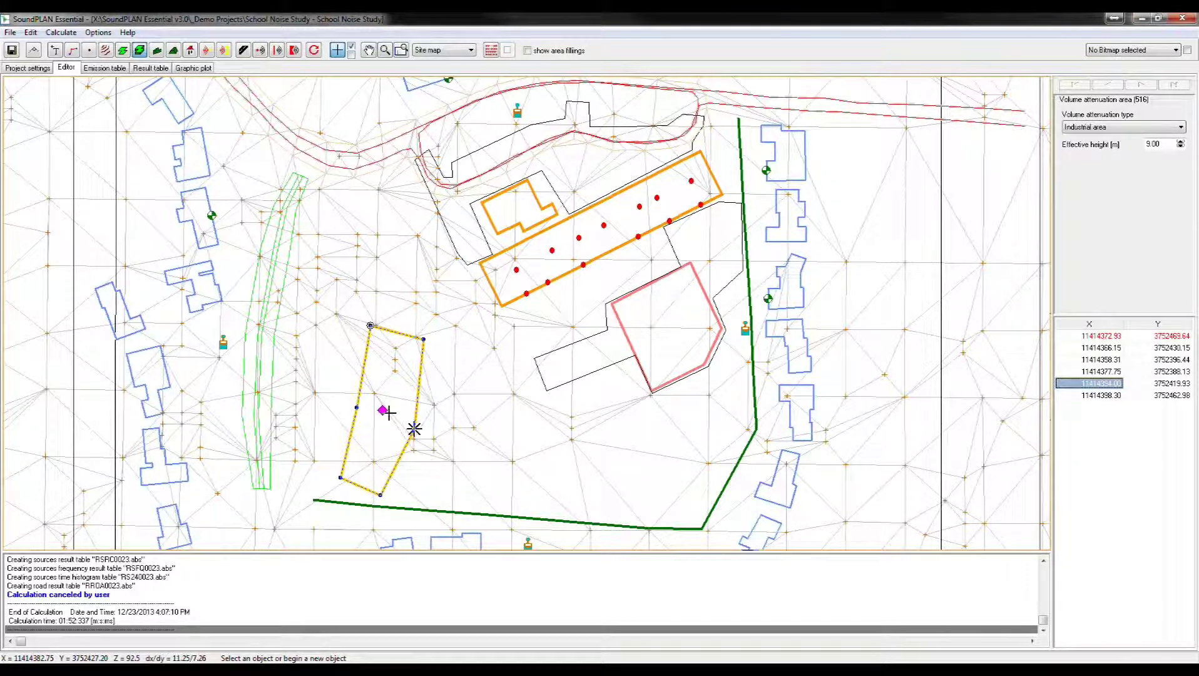
mouse_move(383, 412)
left_mouse_down()
mouse_move(340, 410)
mouse_move(383, 411)
mouse_move(374, 414)
left_mouse_up()
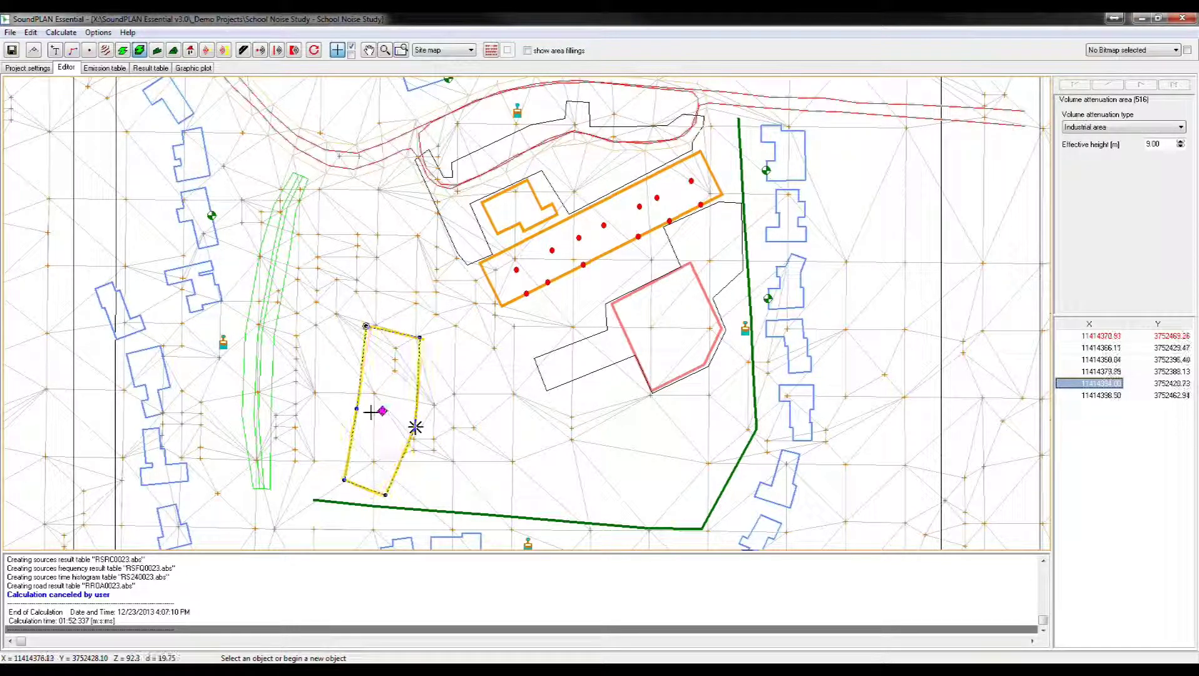
left_click(275, 364)
left_click(359, 402, "shift")
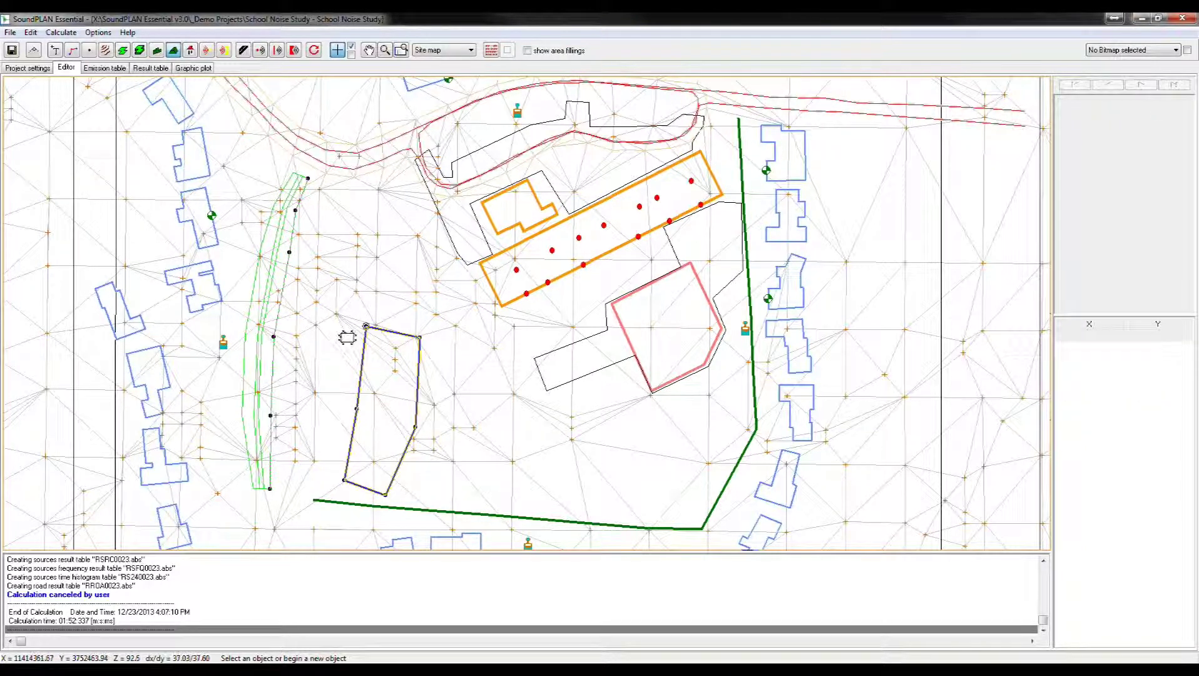
left_click_drag(347, 338, 345, 338)
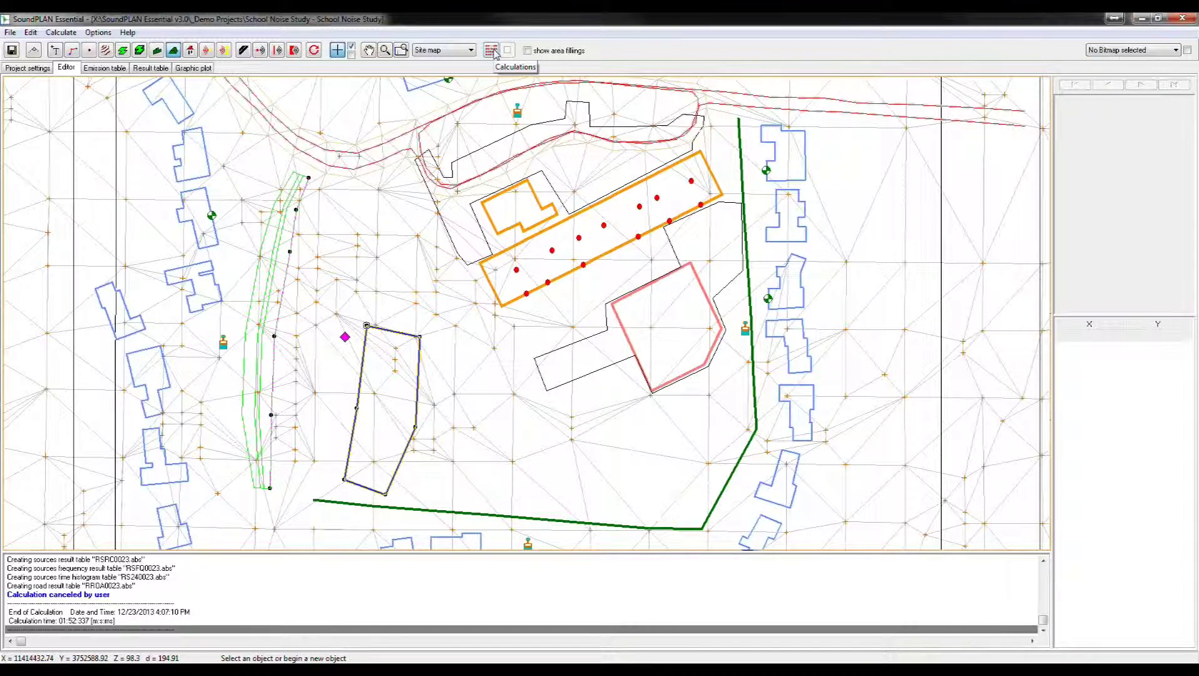
left_click(493, 53)
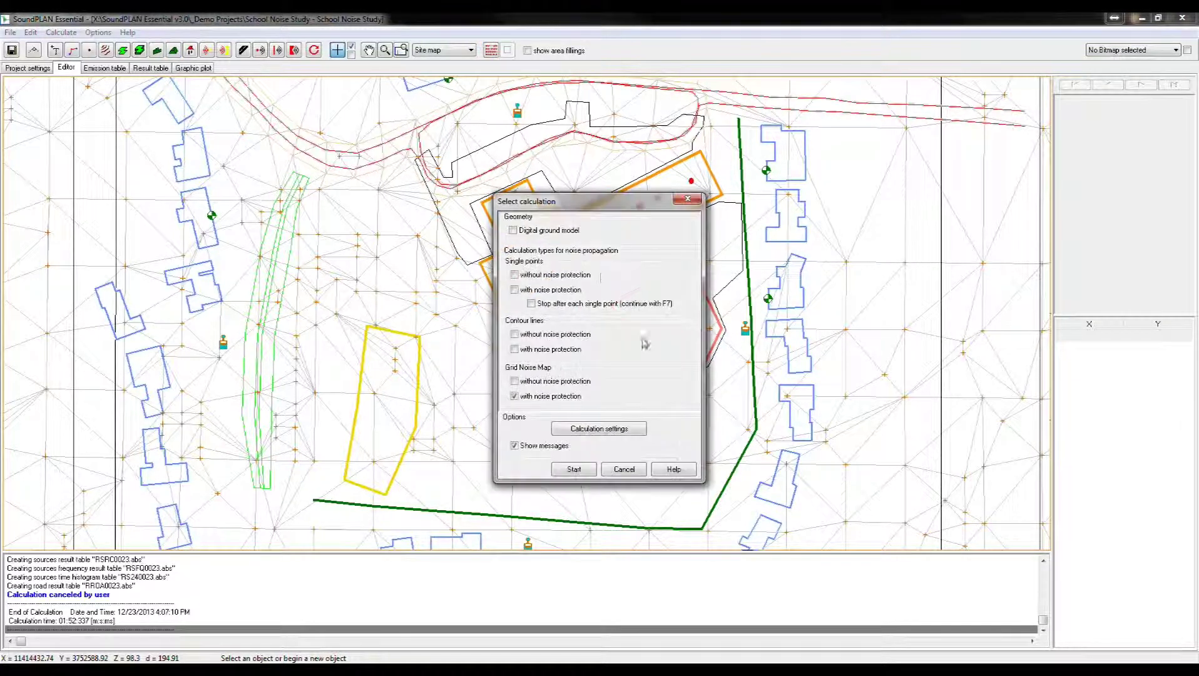
Change the calculation settings' number of threads from 4 to 3 and close the settings
left_click(609, 428)
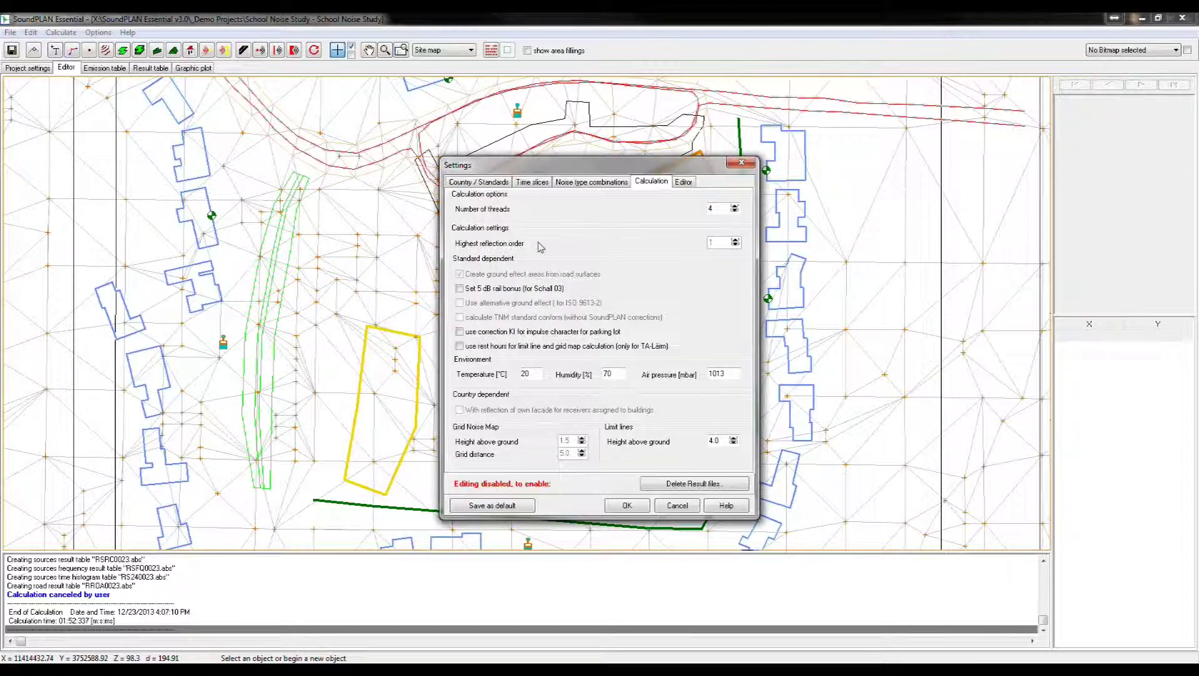
double_click(714, 208)
type("3")
left_click(677, 505)
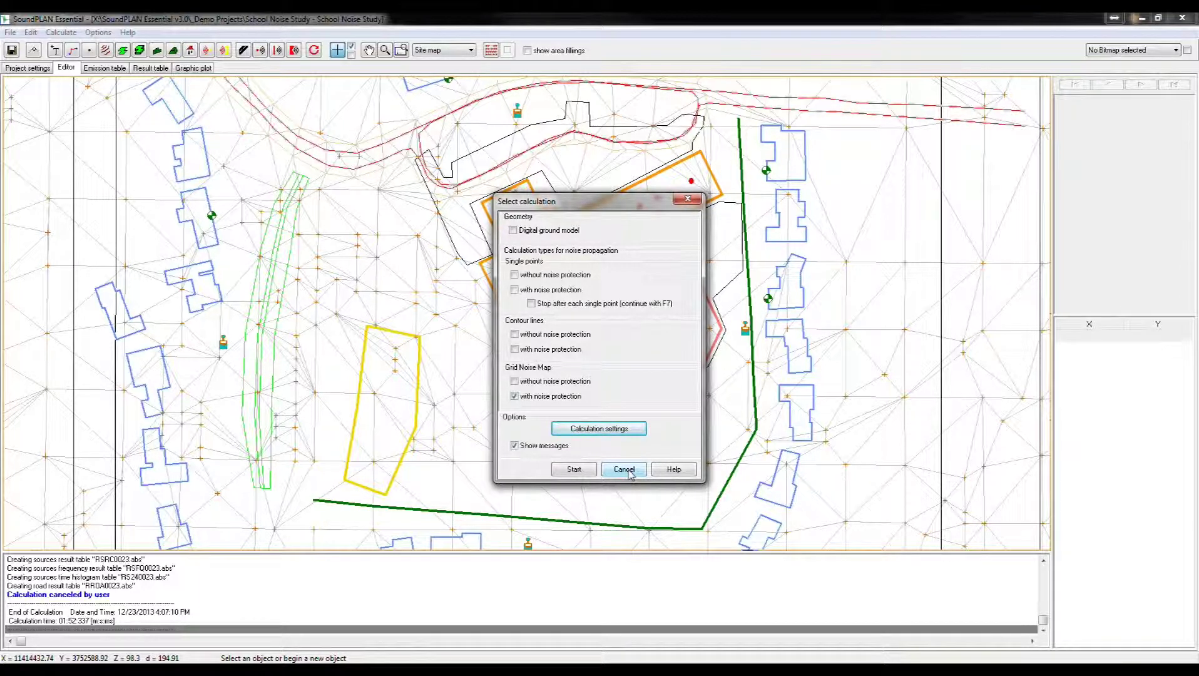
Cancel the calculation without running it, glance at Options, and turn on area fillings
left_click(624, 470)
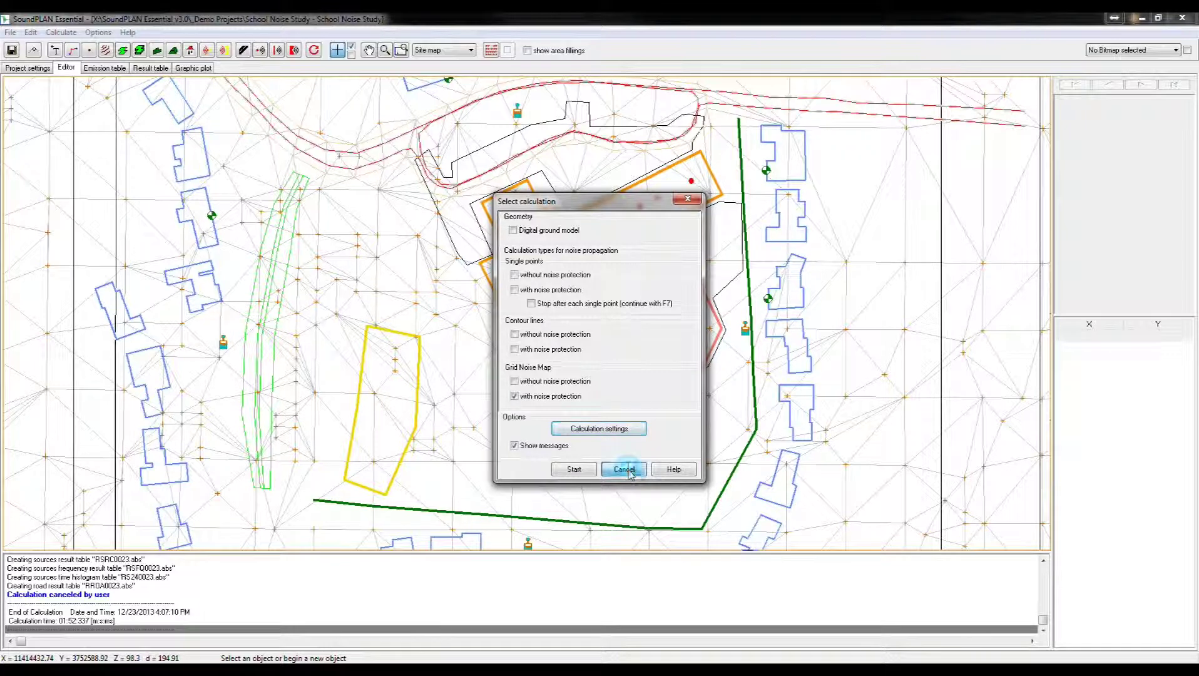
left_click(98, 33)
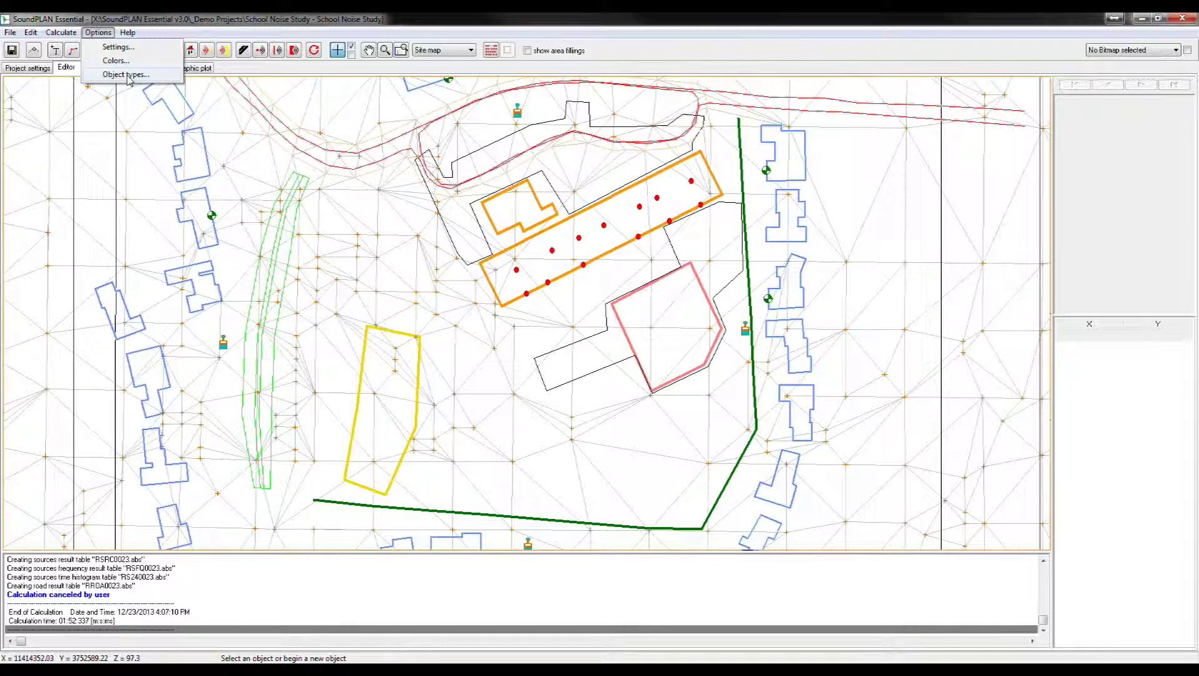
left_click(527, 51)
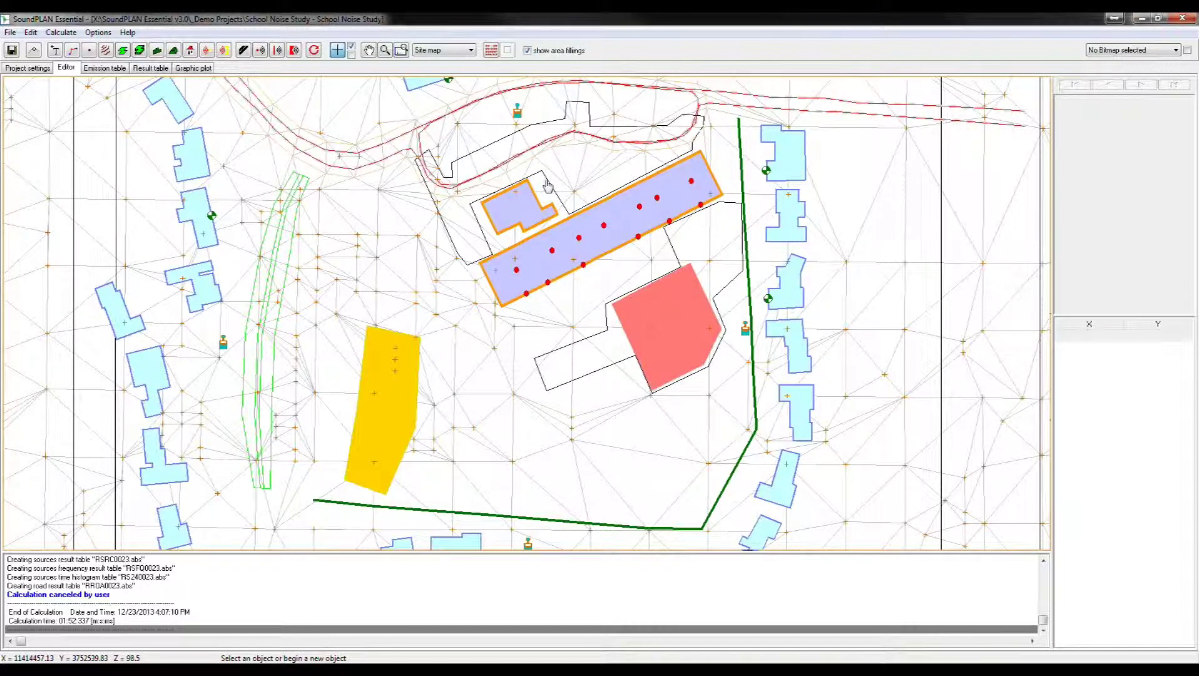